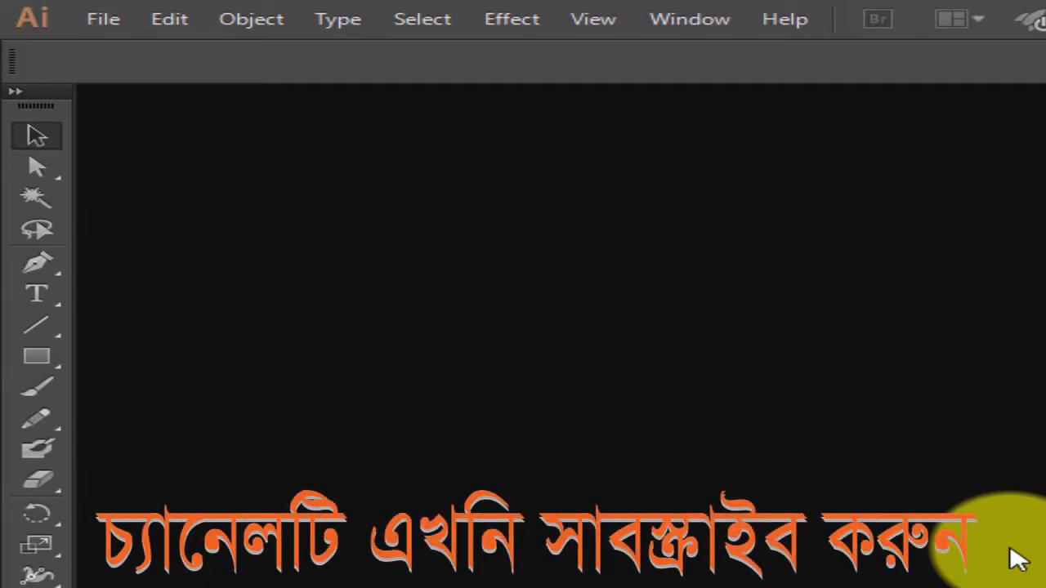
- Start a new document and set its profile to Web
left_click(107, 20)
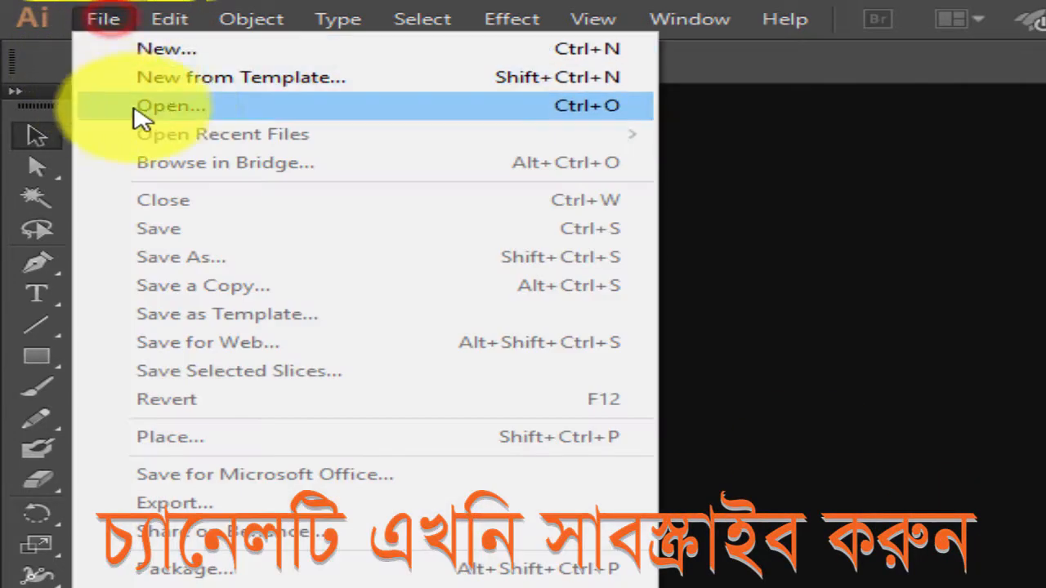
left_click(178, 51)
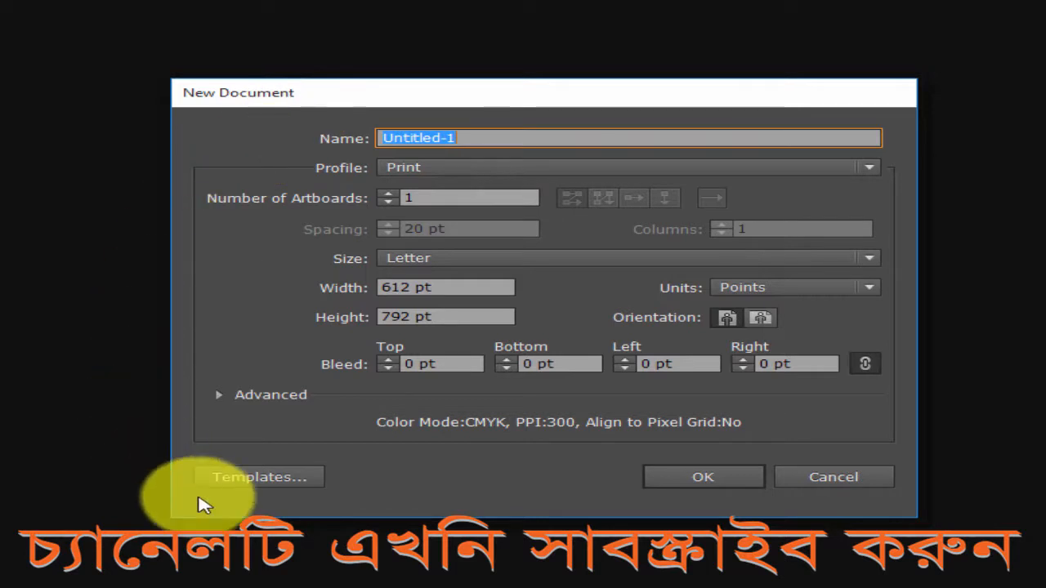
left_click(425, 168)
left_click(430, 234)
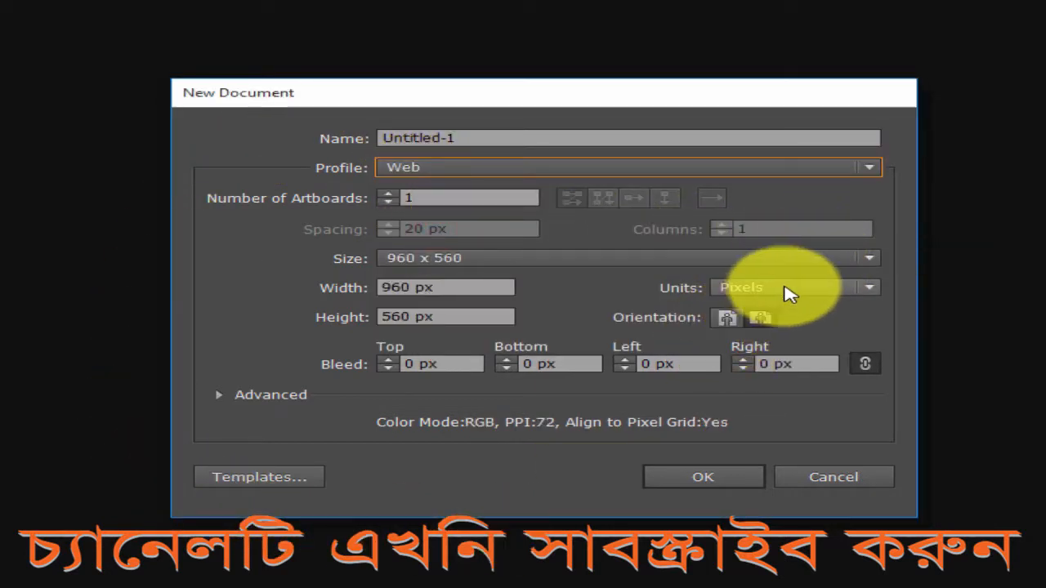
- Try Points as the new document's units, then set the units to Inches
left_click(723, 288)
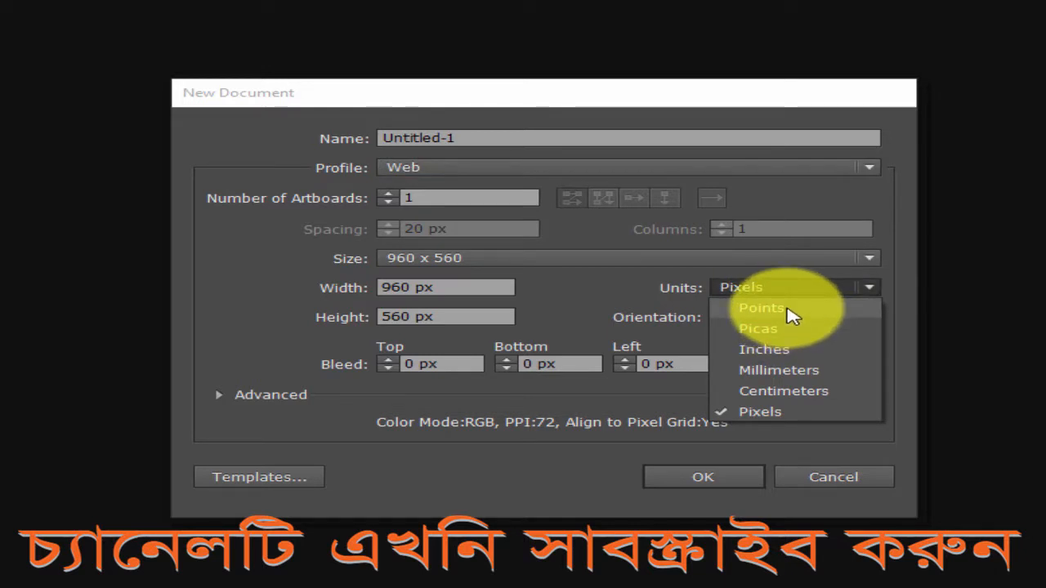
left_click(786, 308)
left_click(789, 287)
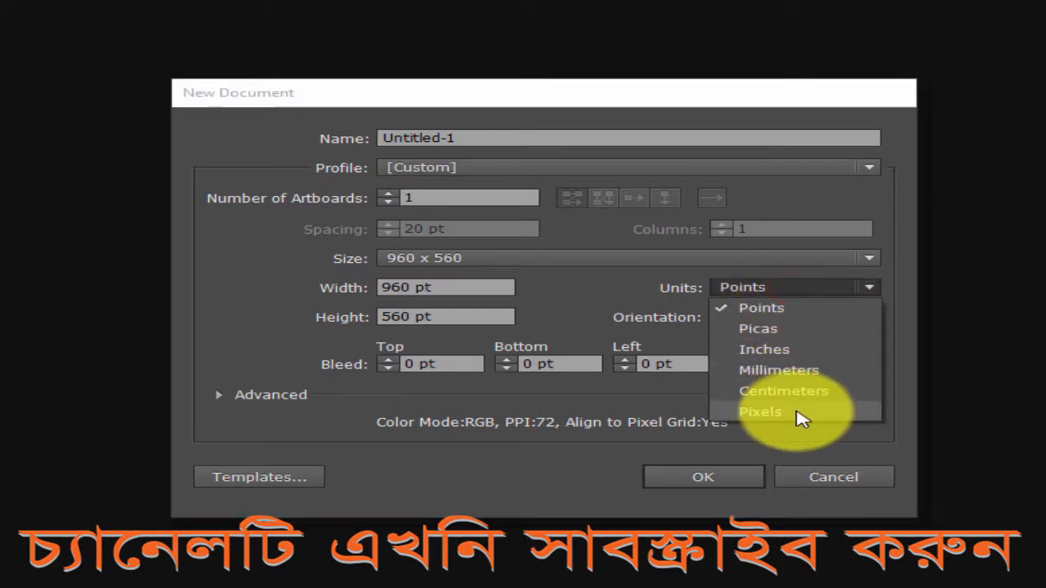
left_click(776, 350)
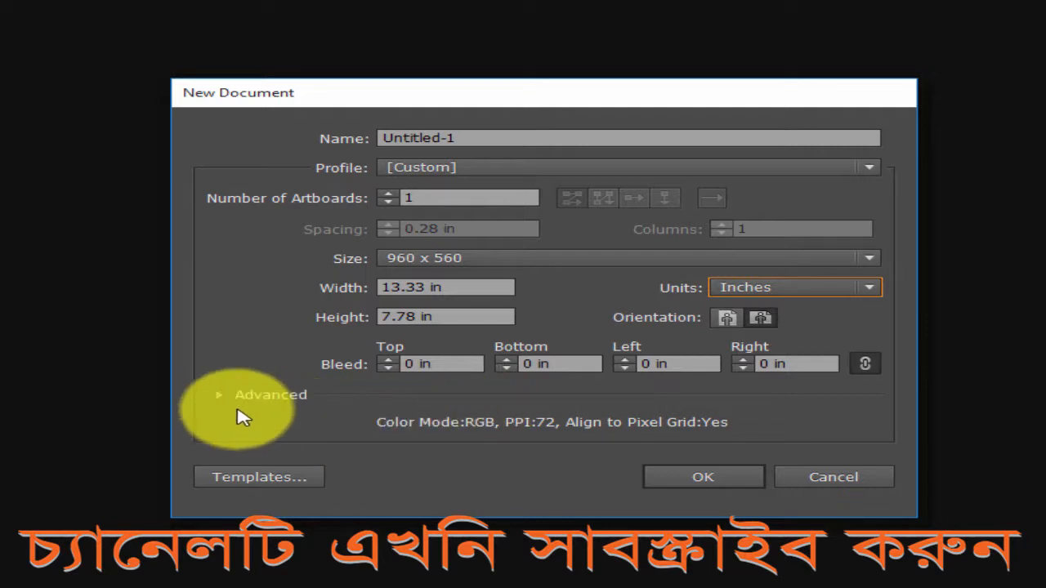
- Expand the advanced settings and set the color mode to CMYK with raster effects at Screen (72 ppi)
left_click(220, 395)
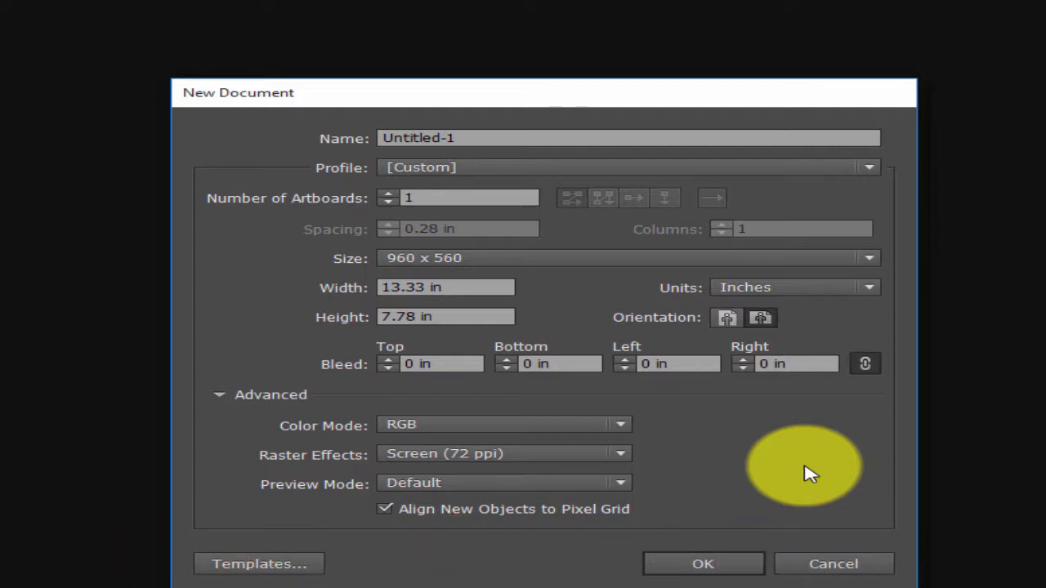
left_click(427, 424)
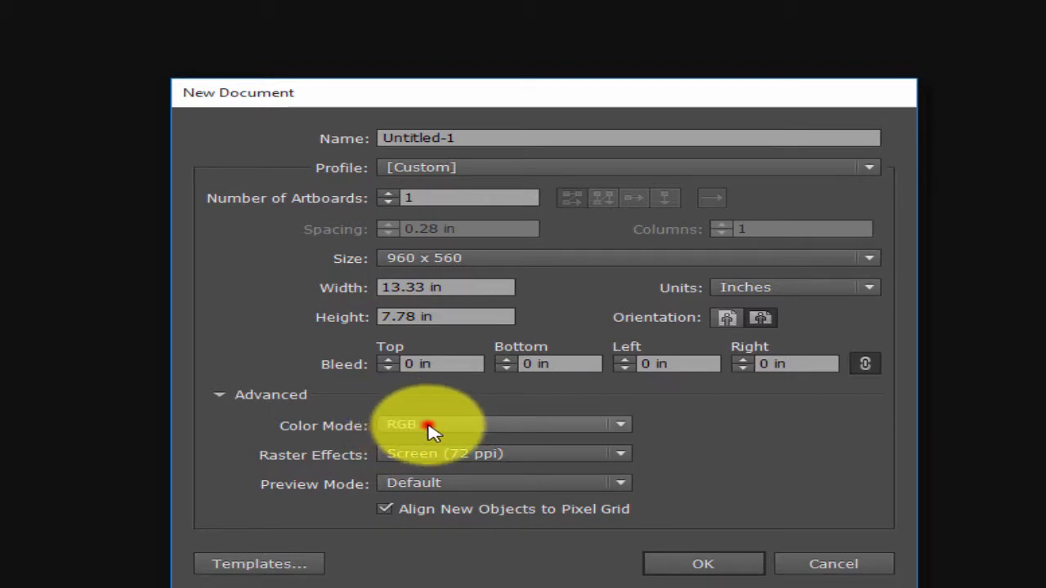
left_click(446, 446)
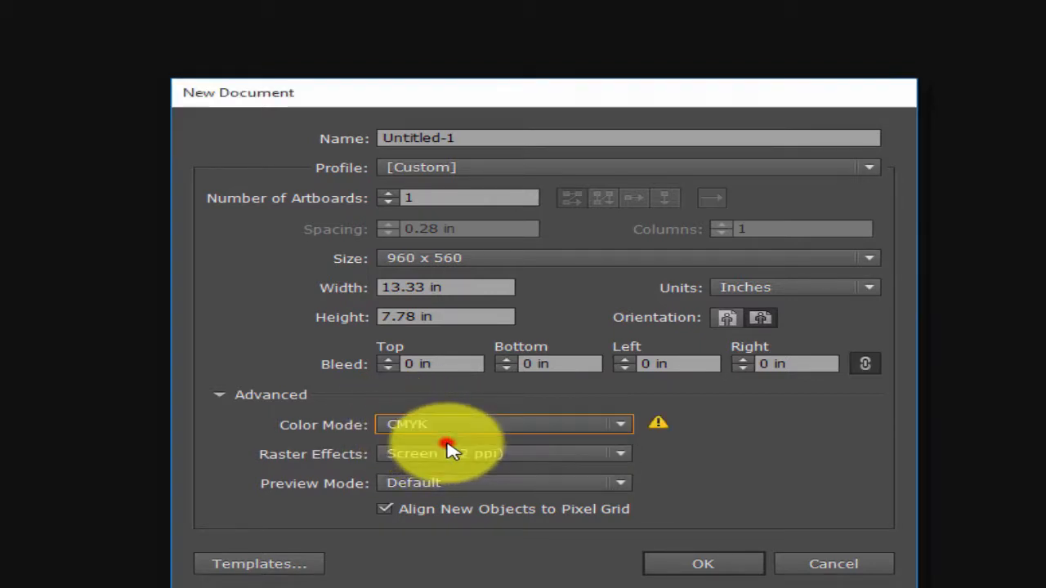
left_click(490, 455)
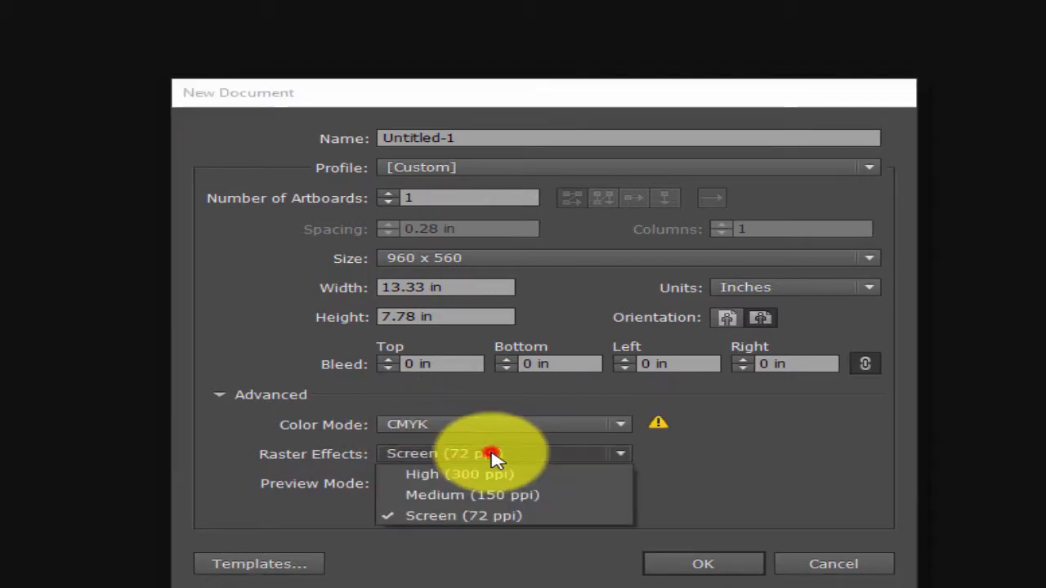
left_click(539, 522)
- Switch the new document's preview mode to Pixel and return it to Default
left_click(409, 483)
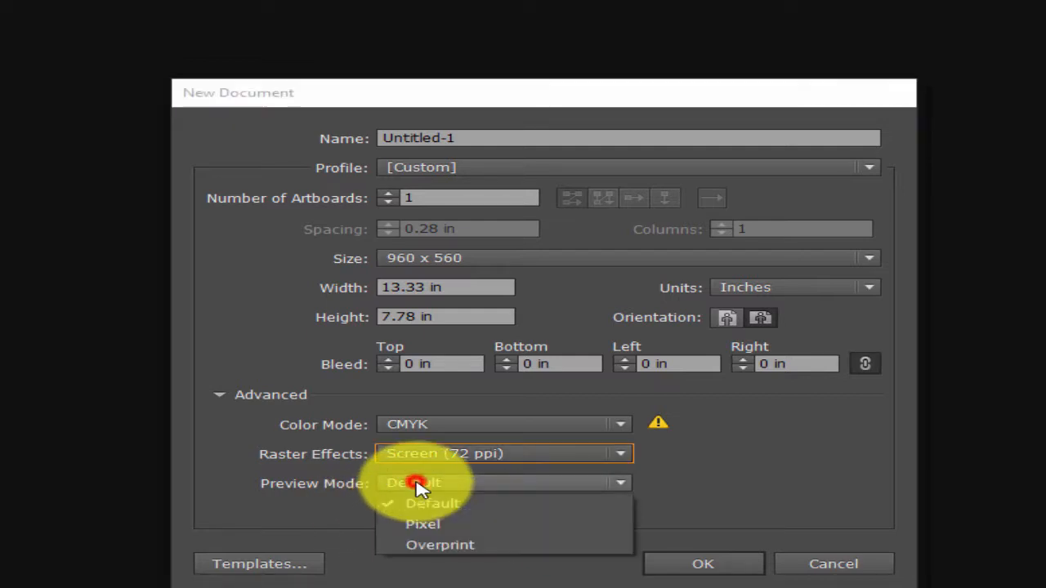
left_click(479, 532)
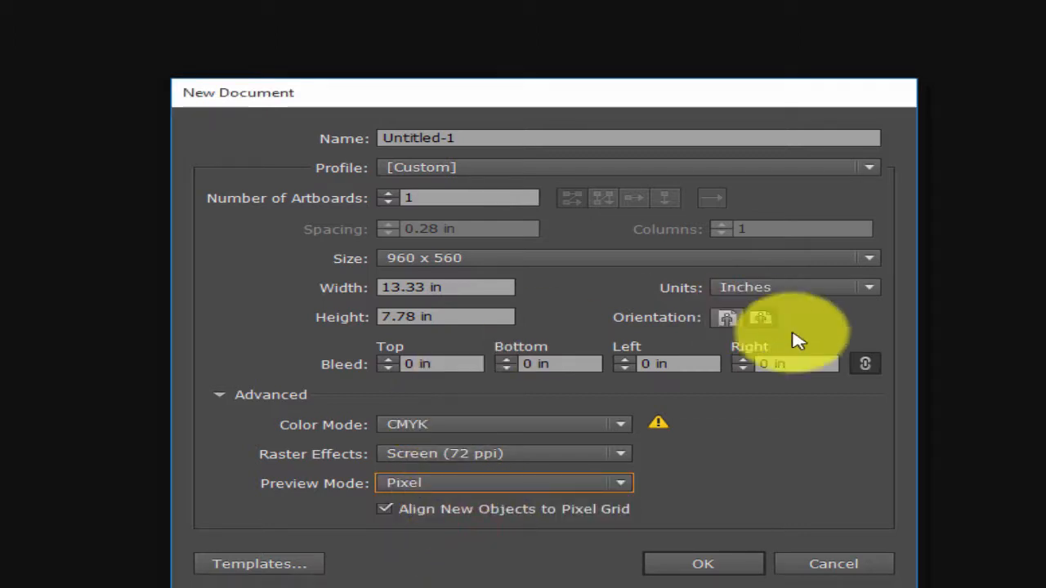
left_click(446, 490)
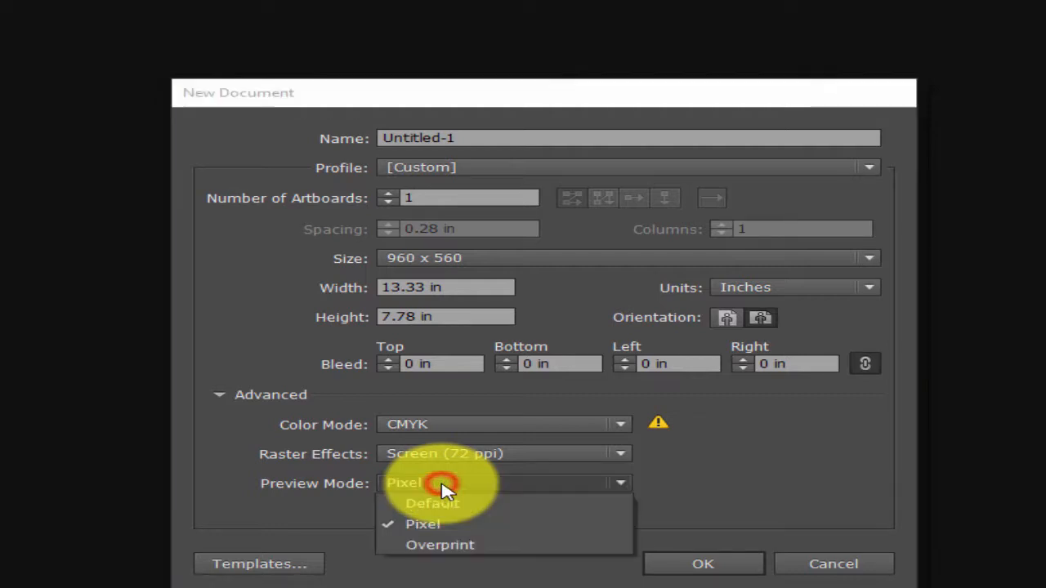
left_click(477, 503)
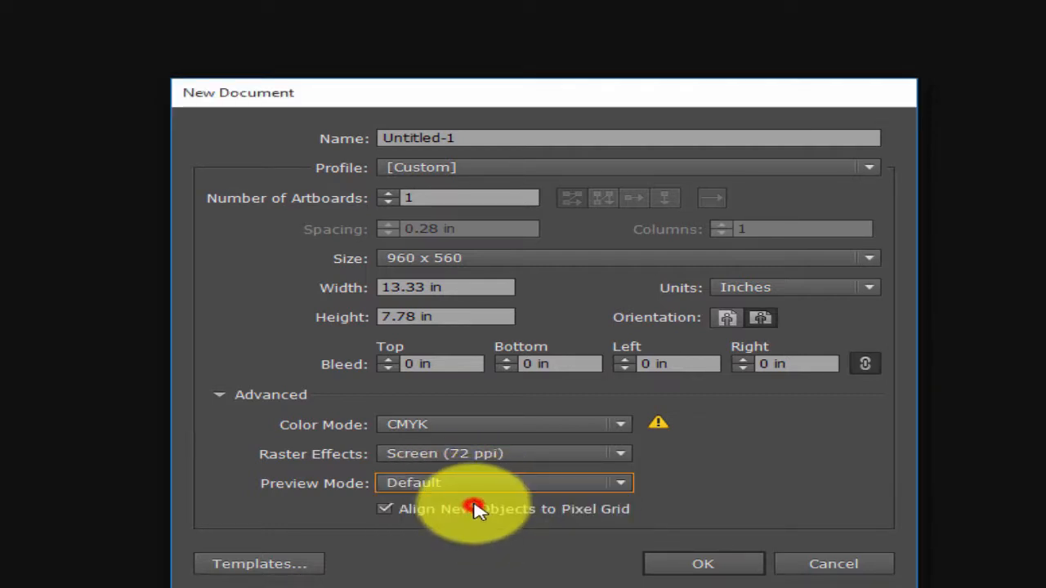
- Name the new document tranng
left_click(479, 134)
left_click(518, 137)
left_click_drag(519, 138, 341, 164)
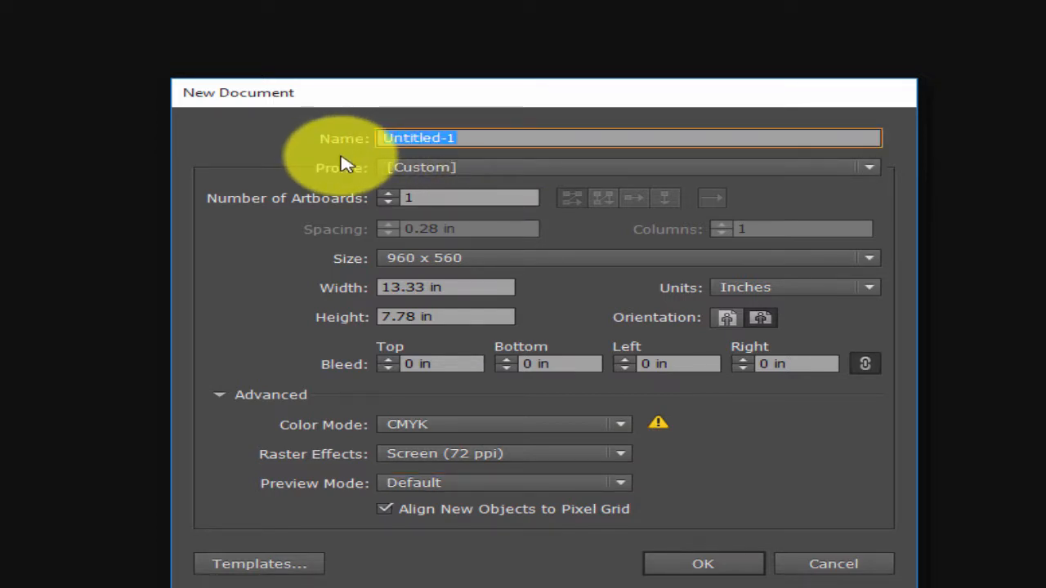
type("tra")
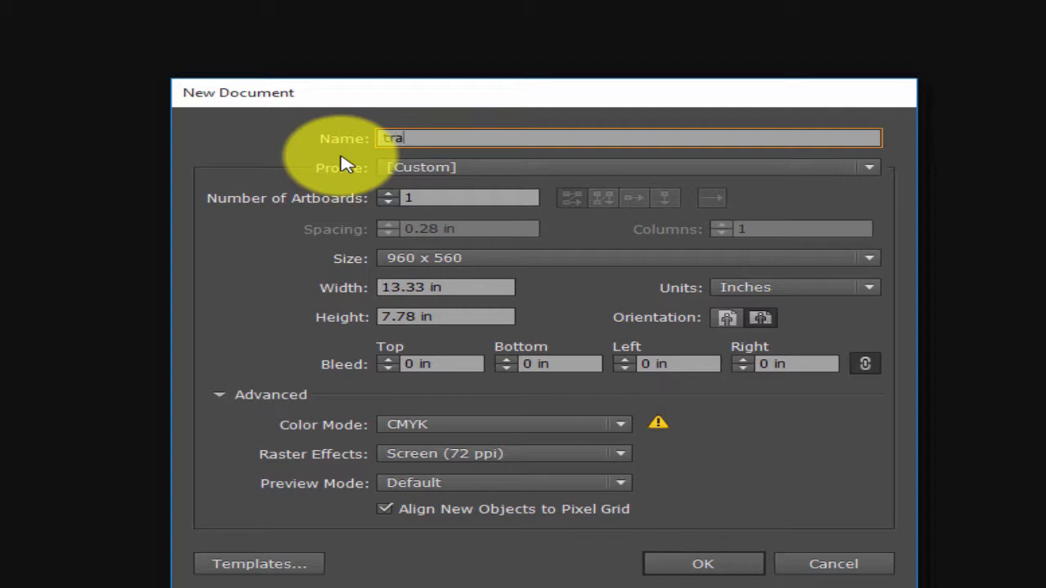
type("nng")
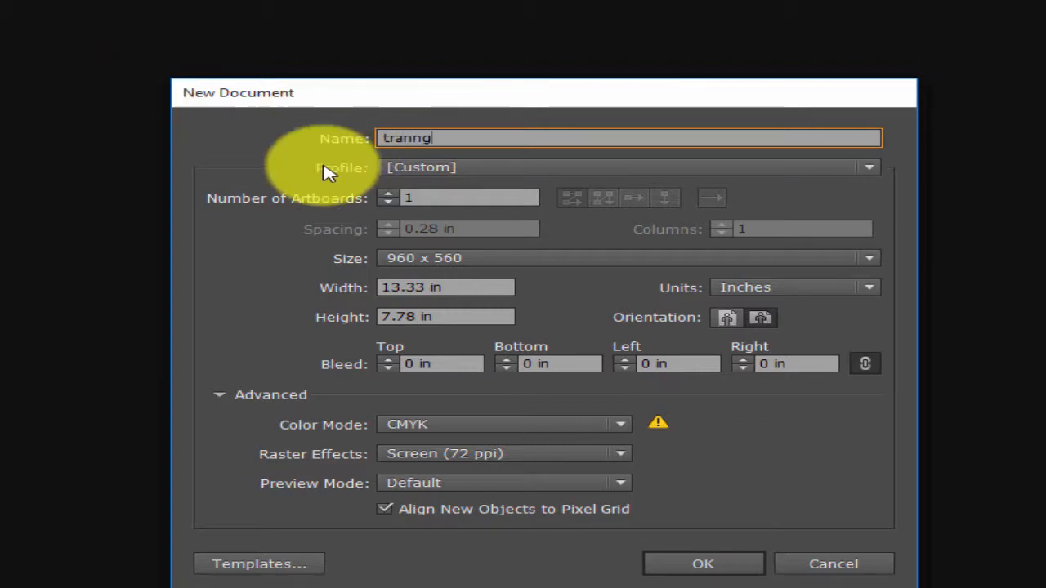
- Apply the Web profile, set the size to 1280 X 800, and create the document
left_click(472, 167)
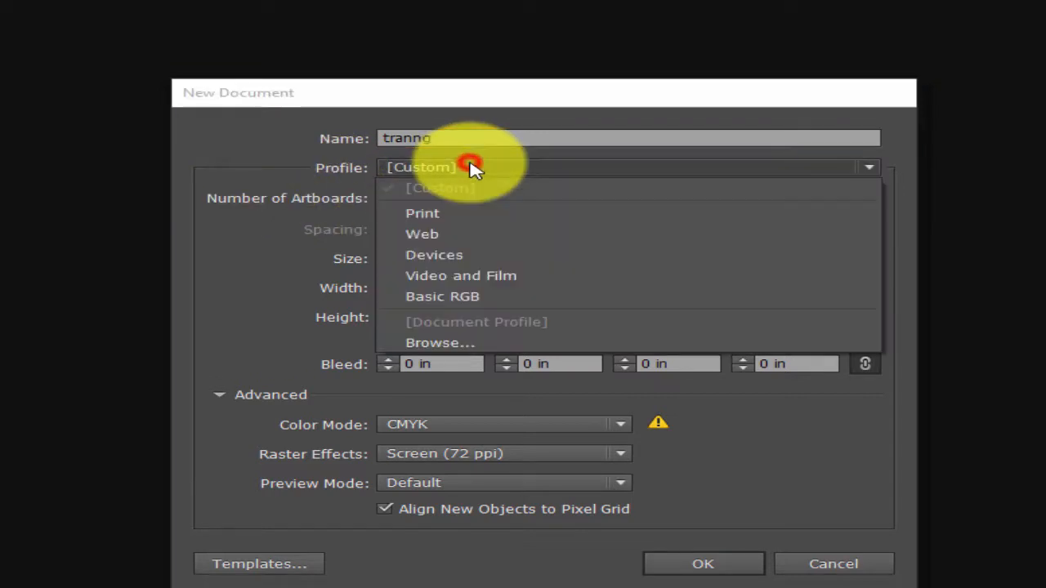
left_click(453, 235)
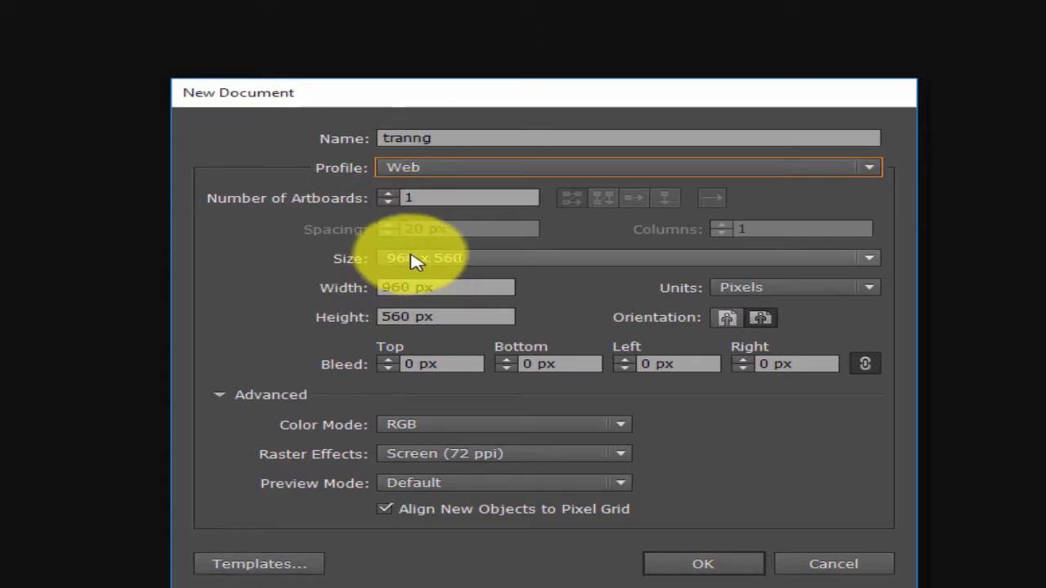
left_click(868, 259)
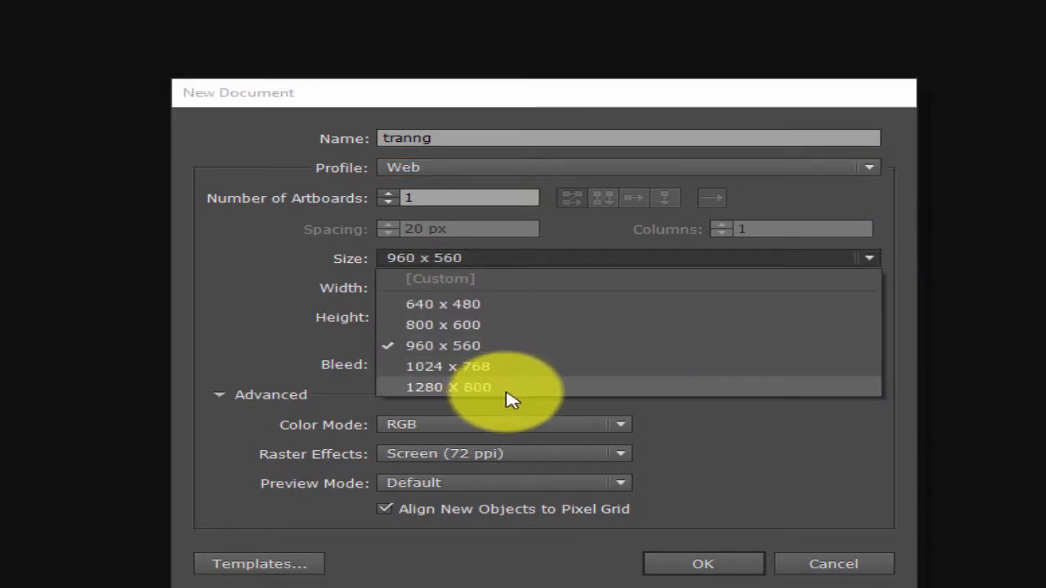
left_click(531, 389)
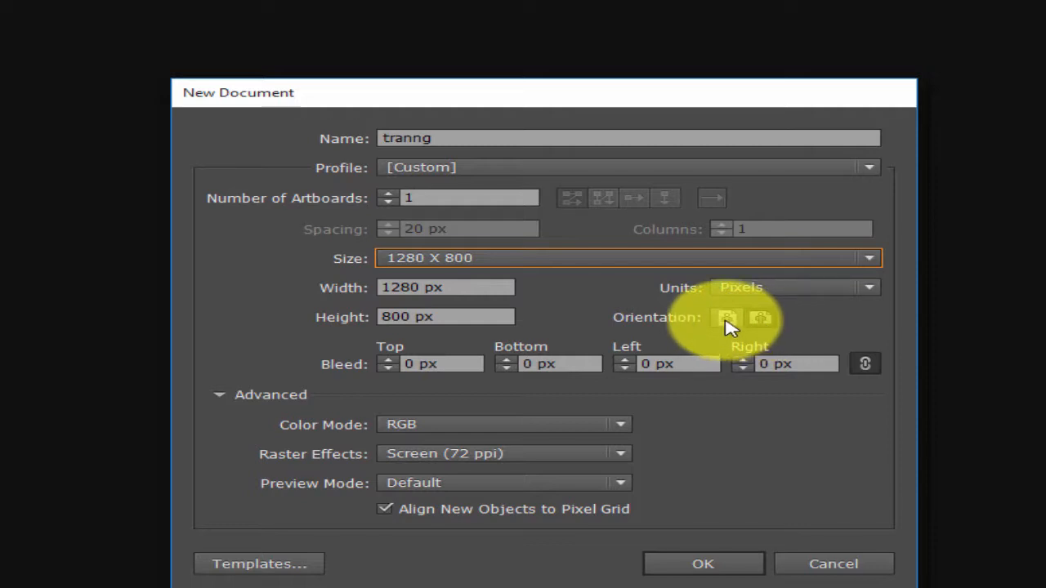
left_click(805, 323)
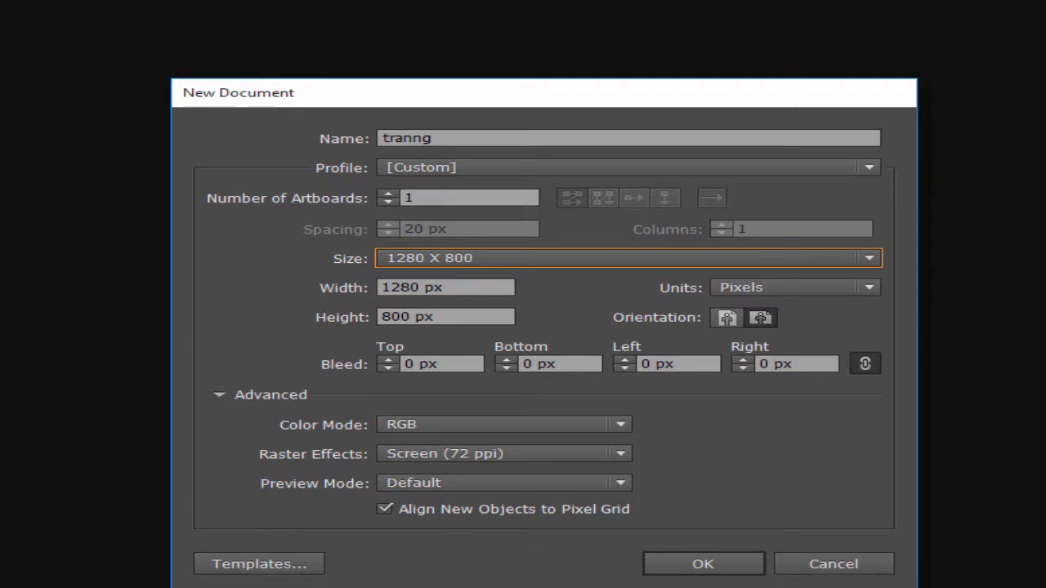
left_click(702, 564)
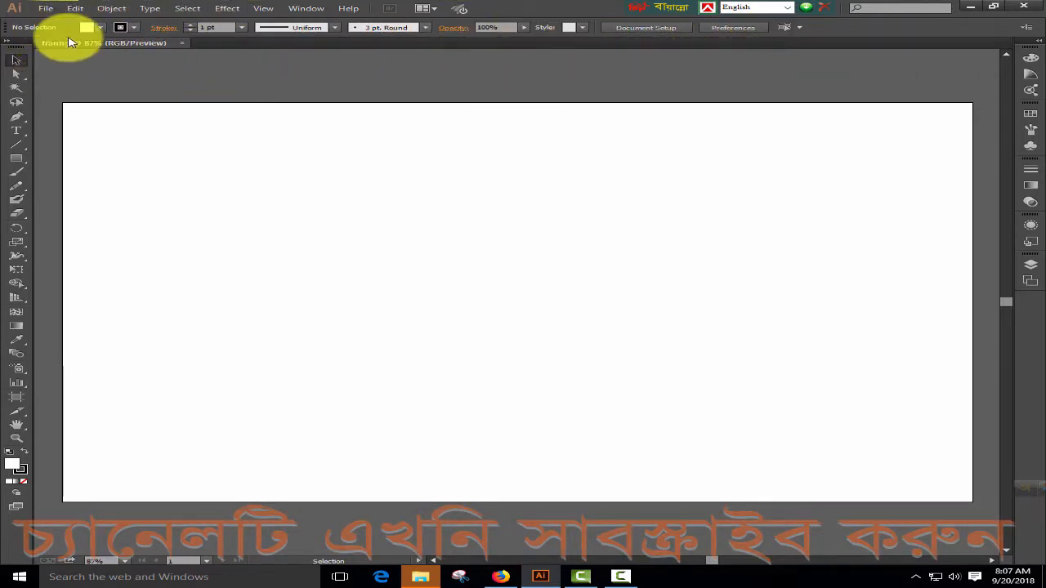
- Create three more documents using the default names and the current 1280 X 800 RGB settings
left_click(47, 9)
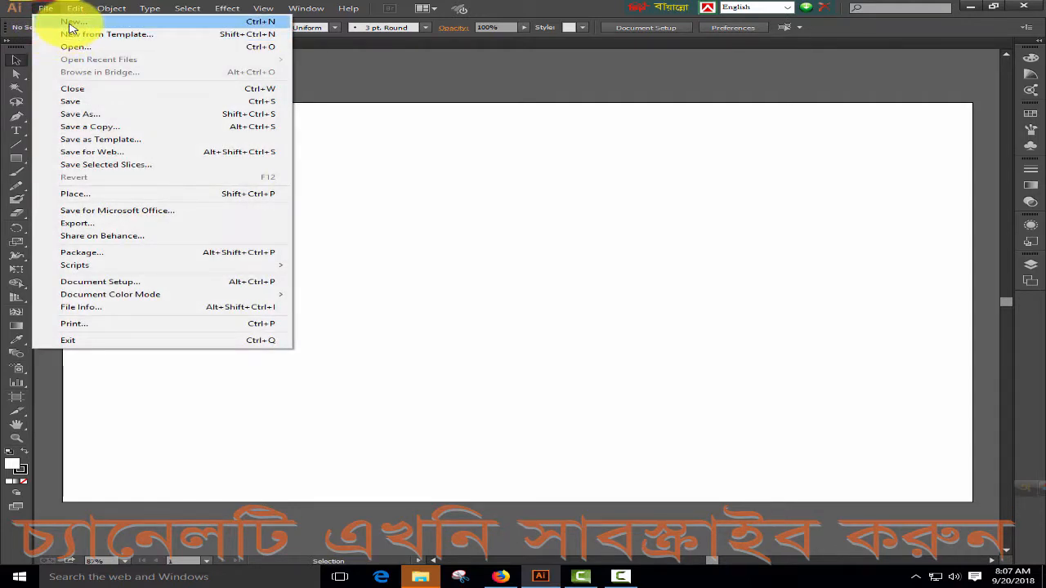
left_click(70, 24)
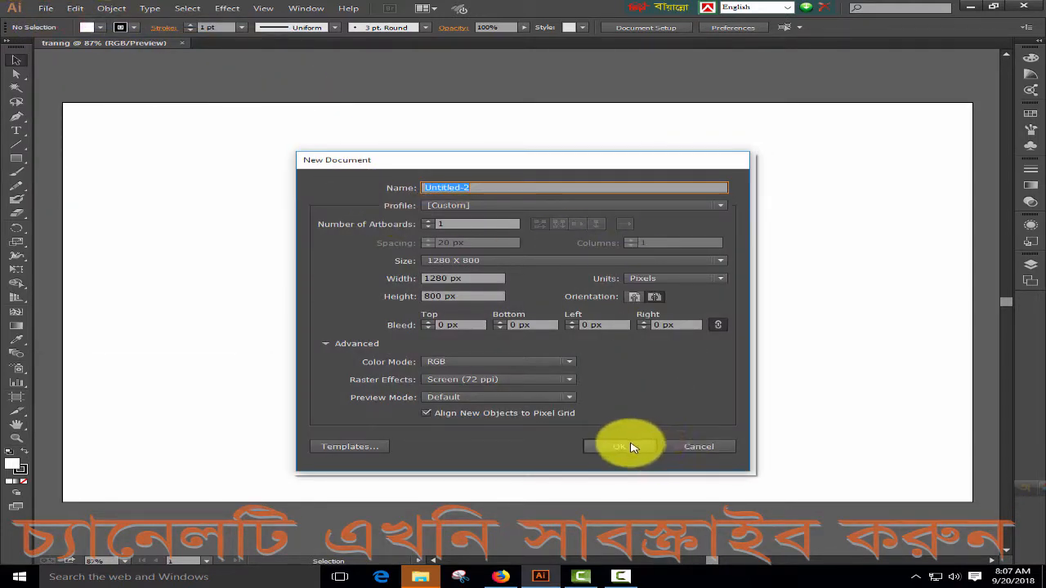
left_click(632, 447)
left_click(41, 9)
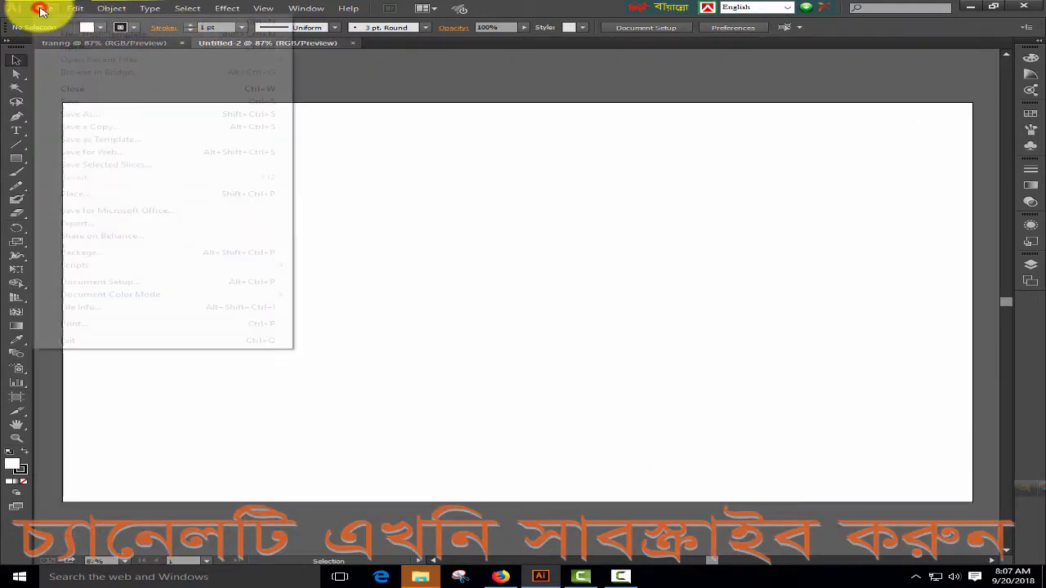
left_click(77, 24)
left_click(625, 445)
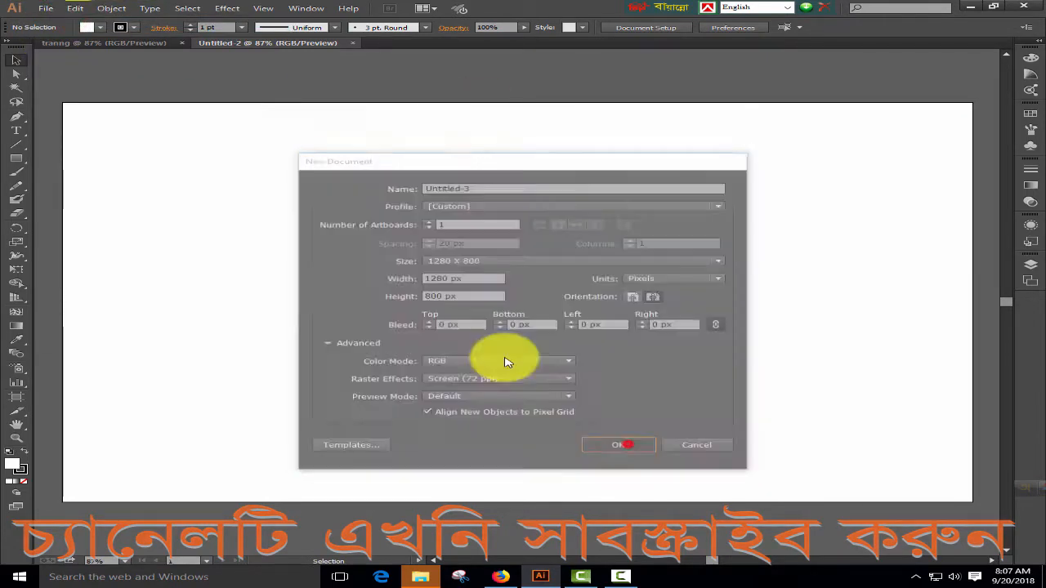
left_click(45, 9)
left_click(77, 23)
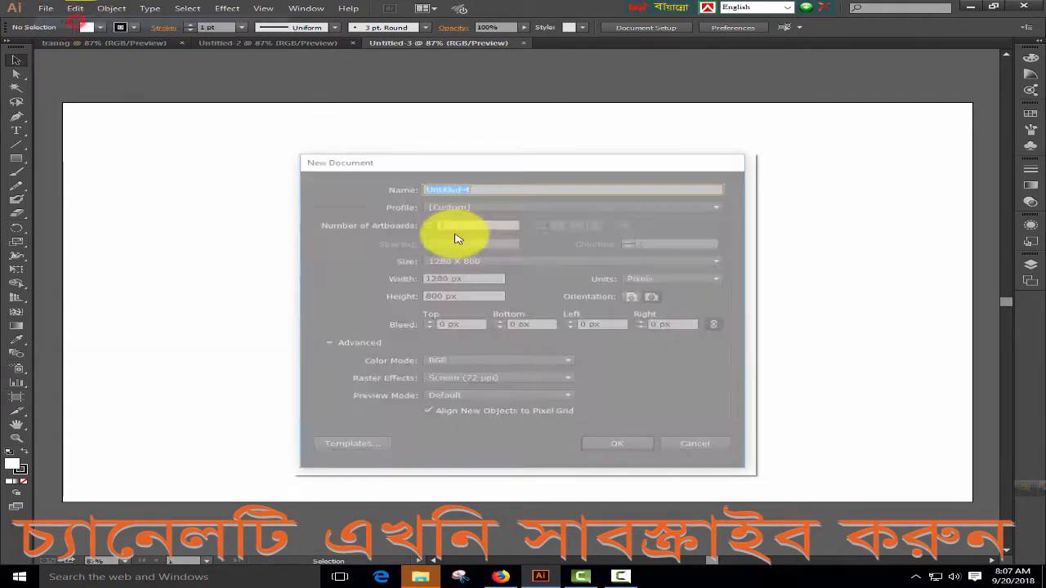
left_click(613, 442)
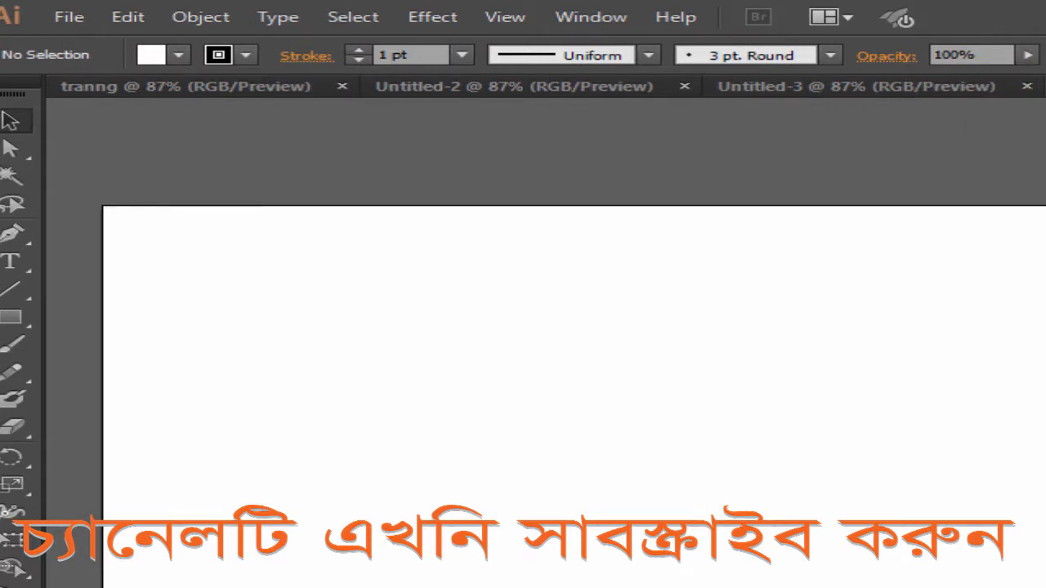
- Switch through the open documents tranng, Untitled-2 and Untitled-3 to view each one
left_click(214, 84)
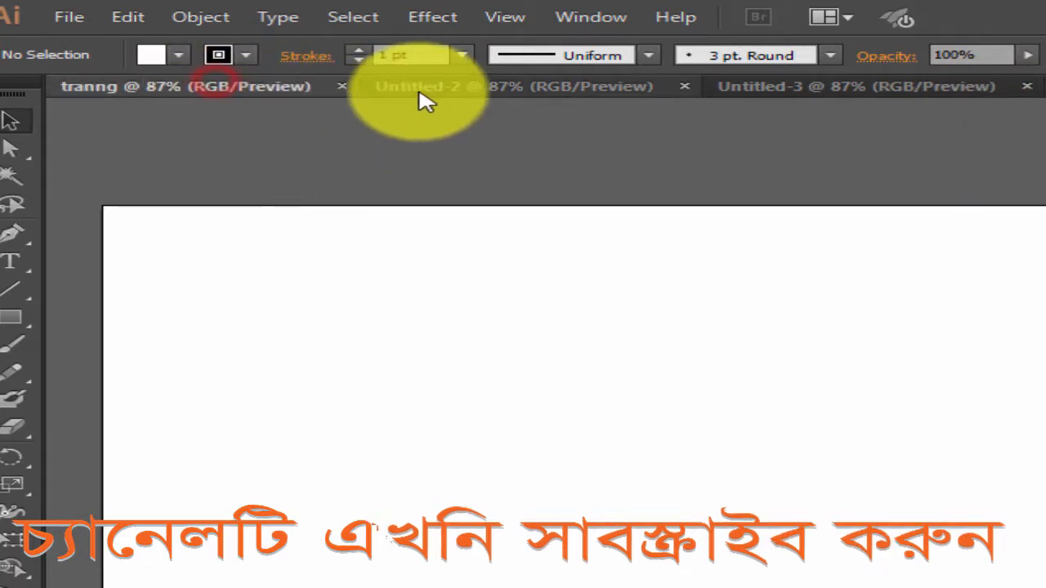
left_click(480, 86)
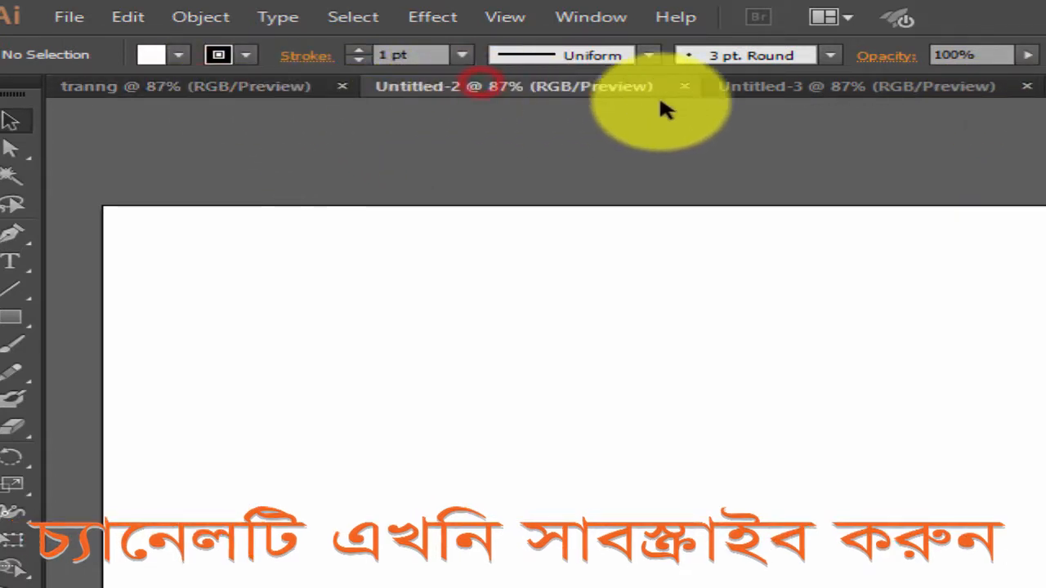
left_click(831, 88)
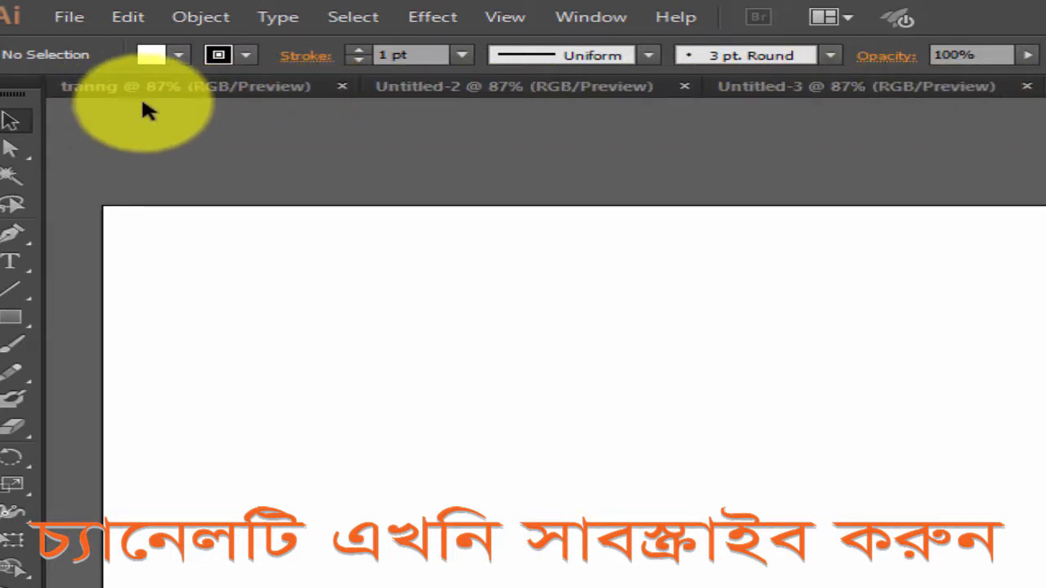
- Close Untitled-3, Untitled-2 and tranng so that no document stays open
left_click(1026, 86)
left_click(684, 85)
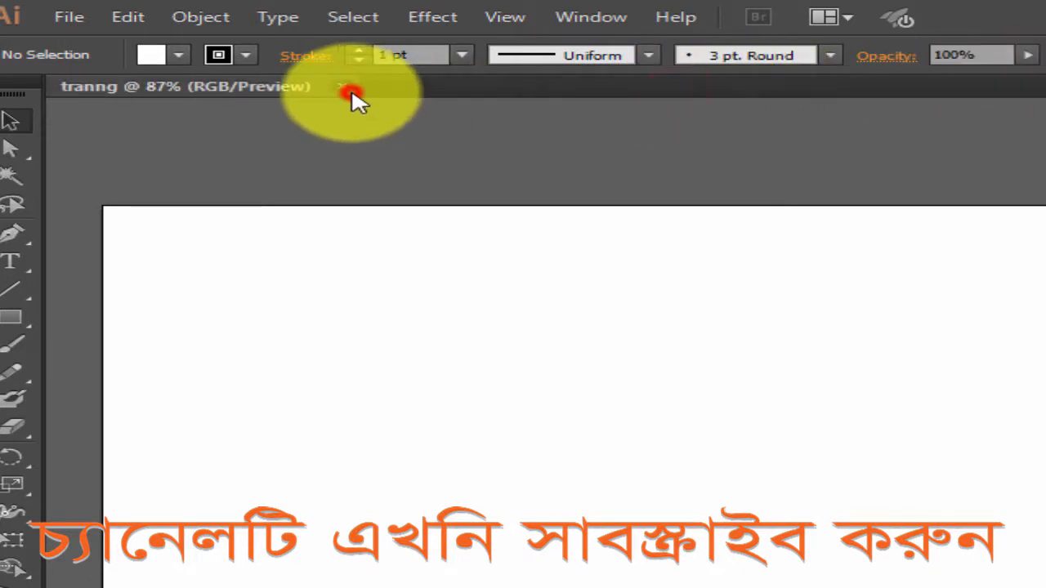
left_click(349, 90)
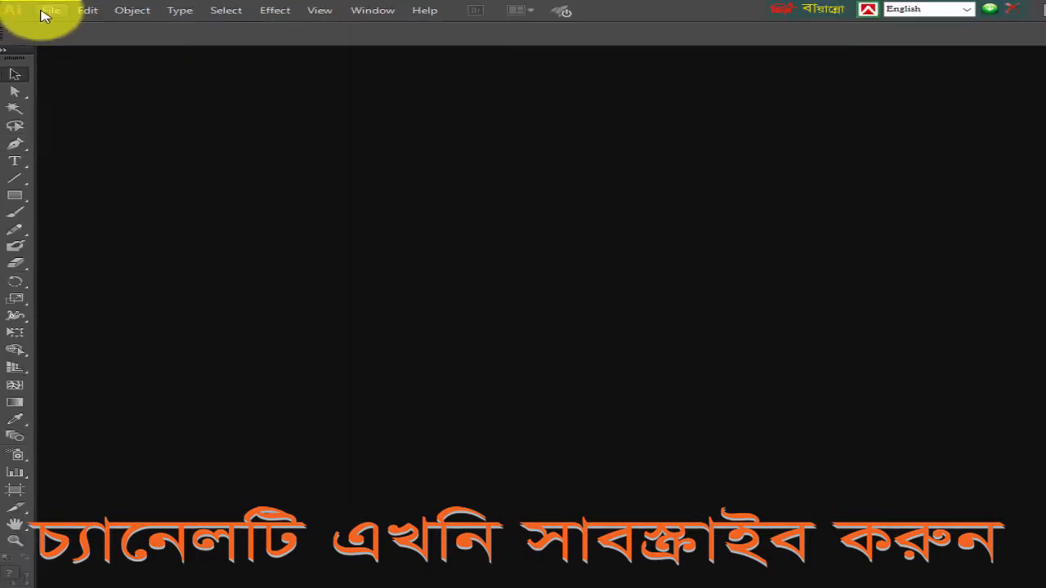
- Create a new document with the current 1280 X 800 RGB settings, then close it
left_click(45, 15)
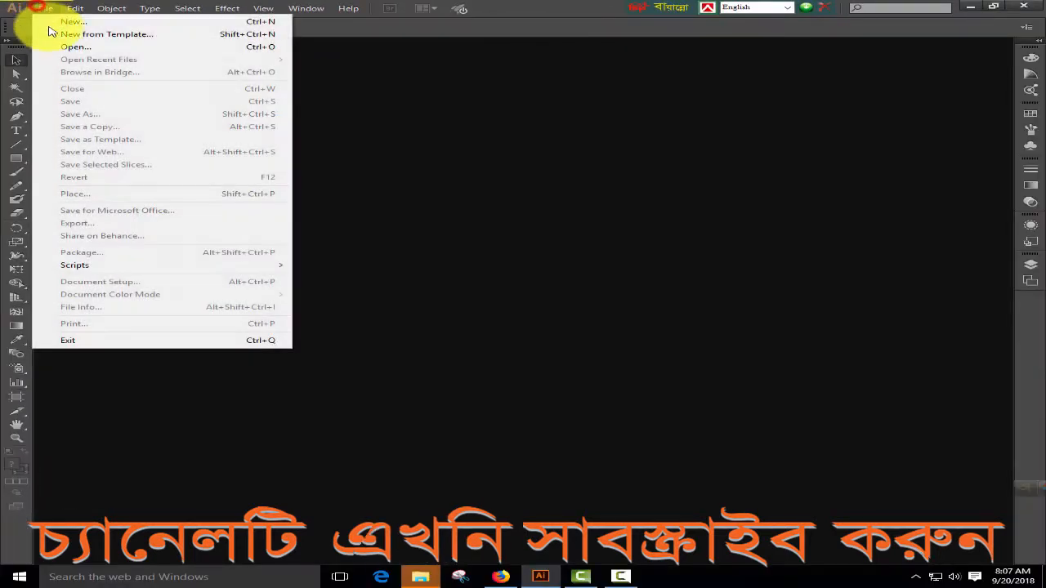
left_click(86, 26)
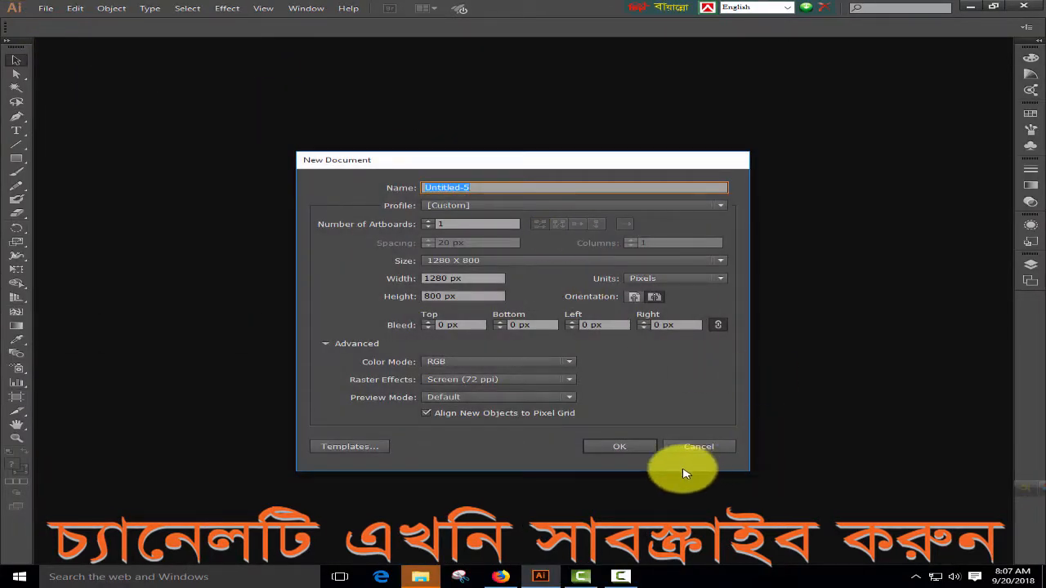
left_click(626, 446)
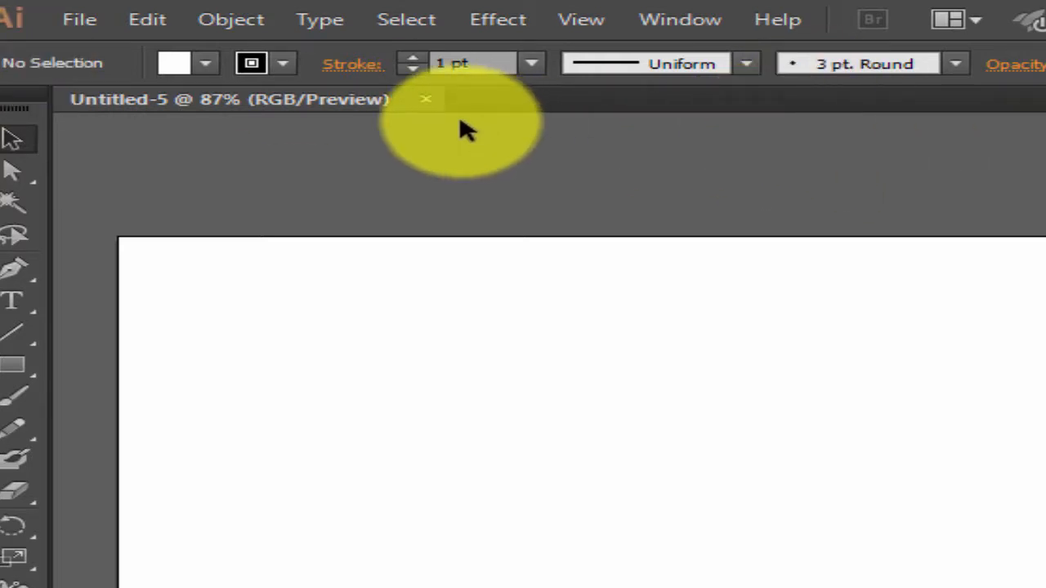
left_click(425, 101)
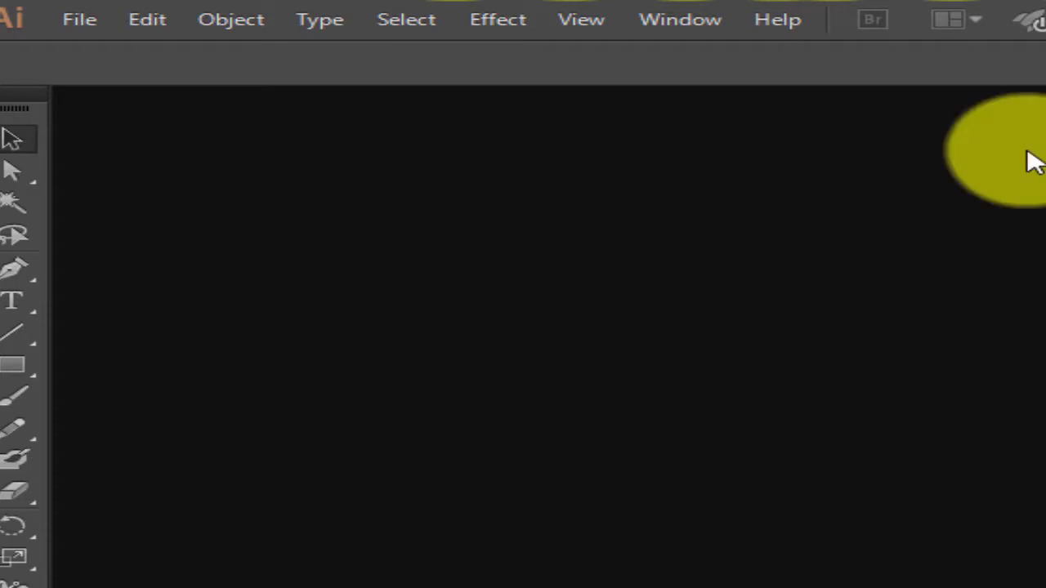
- Create another new document, keeping its default name
left_click(84, 29)
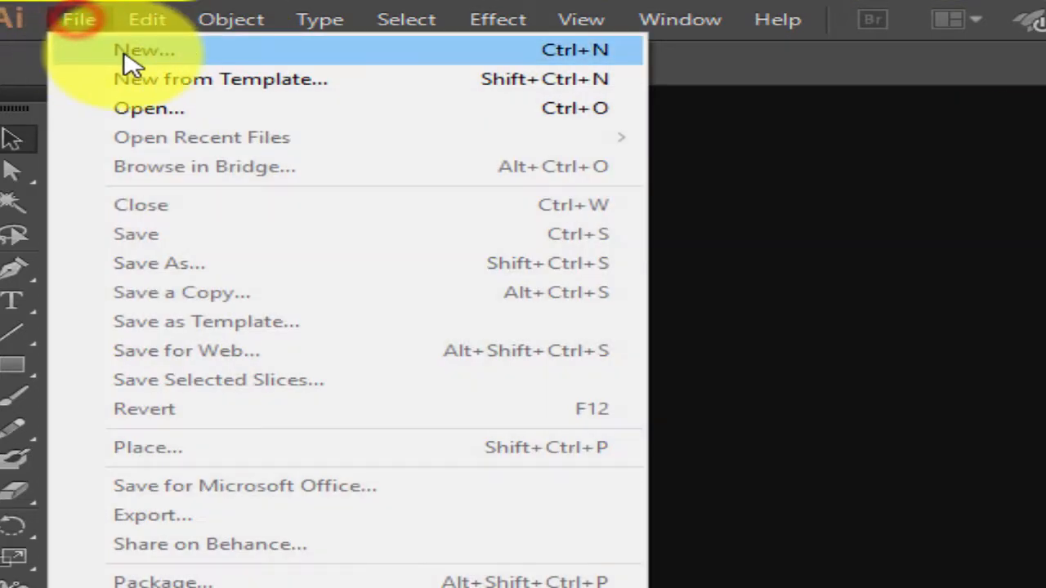
left_click(99, 49)
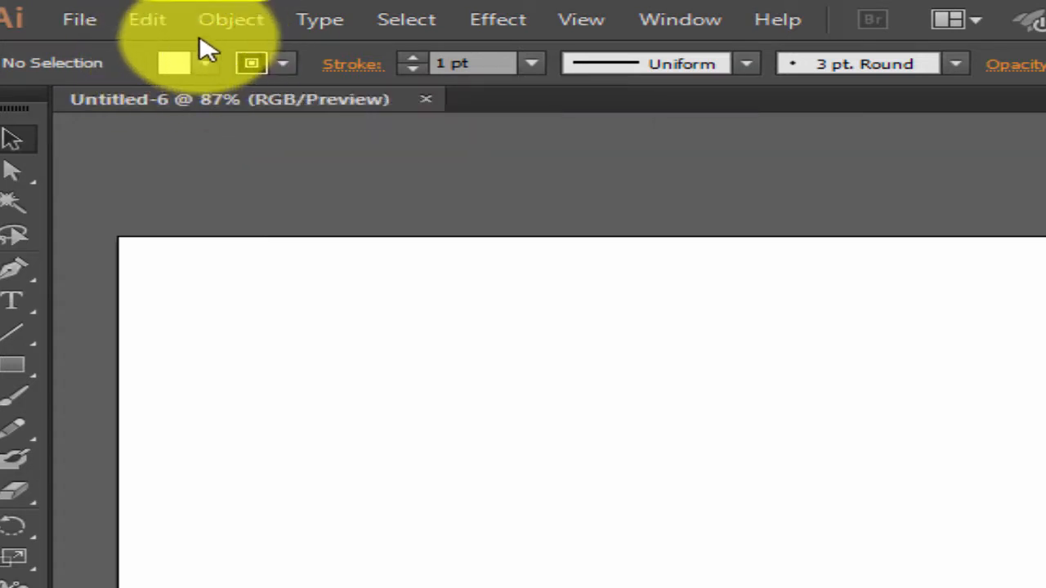
key("d")
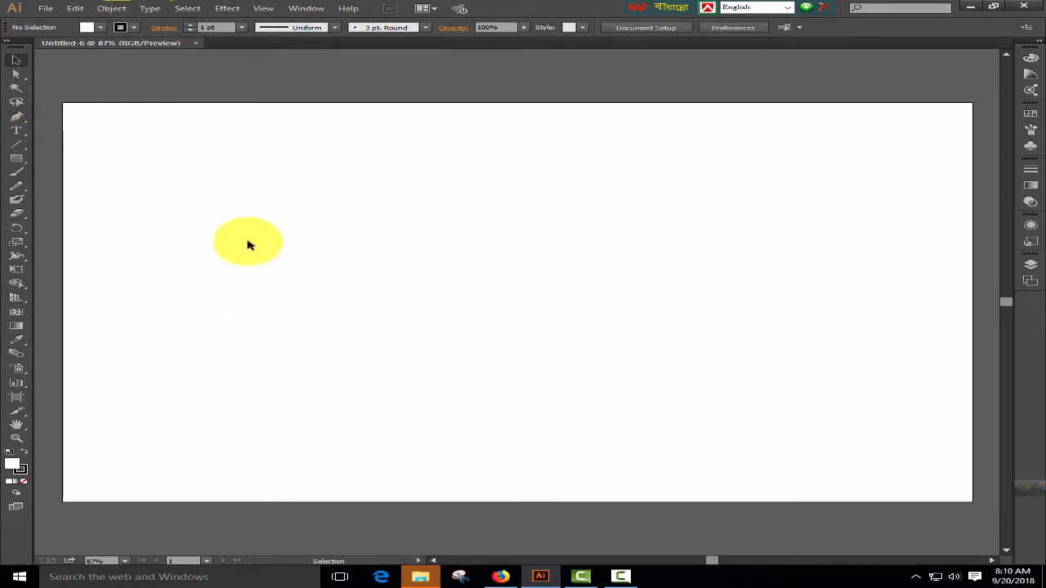
left_click_drag(346, 156, 532, 344)
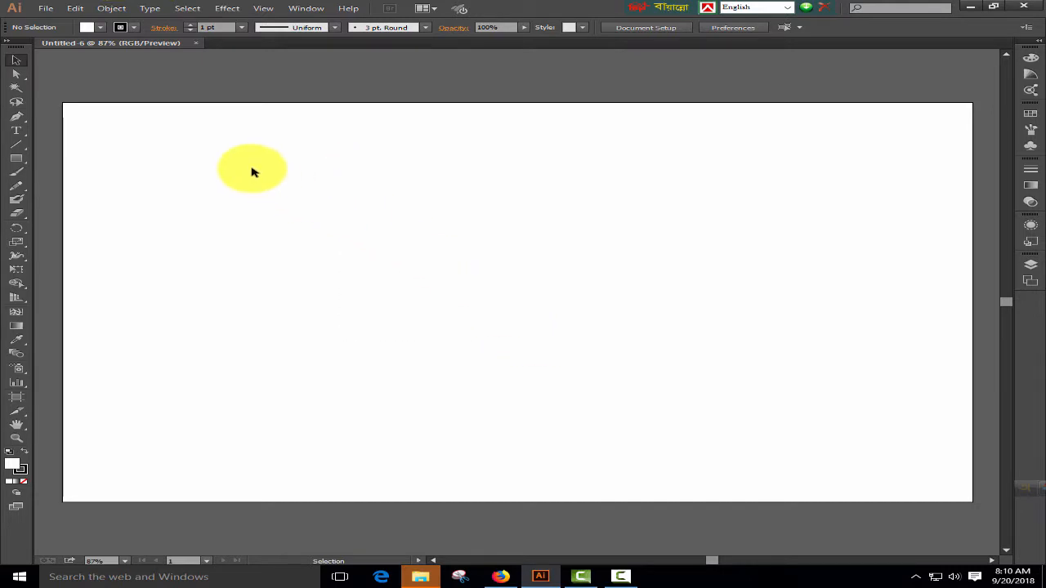
left_click_drag(253, 169, 546, 343)
left_click_drag(512, 185, 702, 392)
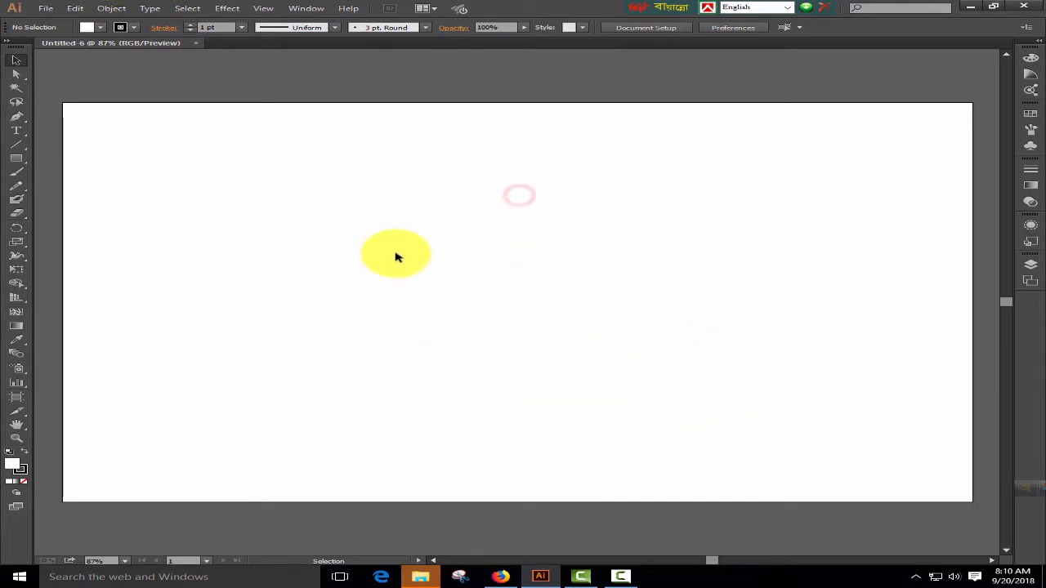
left_click_drag(295, 195, 454, 374)
left_click_drag(203, 166, 378, 338)
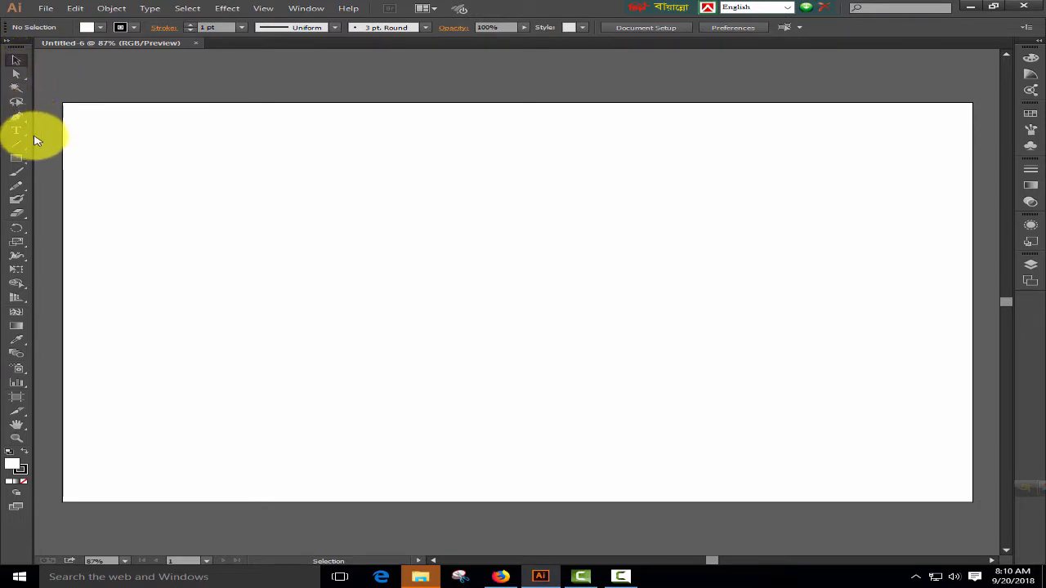
- Expand the toolbox to two columns and draw five large ellipses across the artboard with the Ellipse tool
left_click(16, 46)
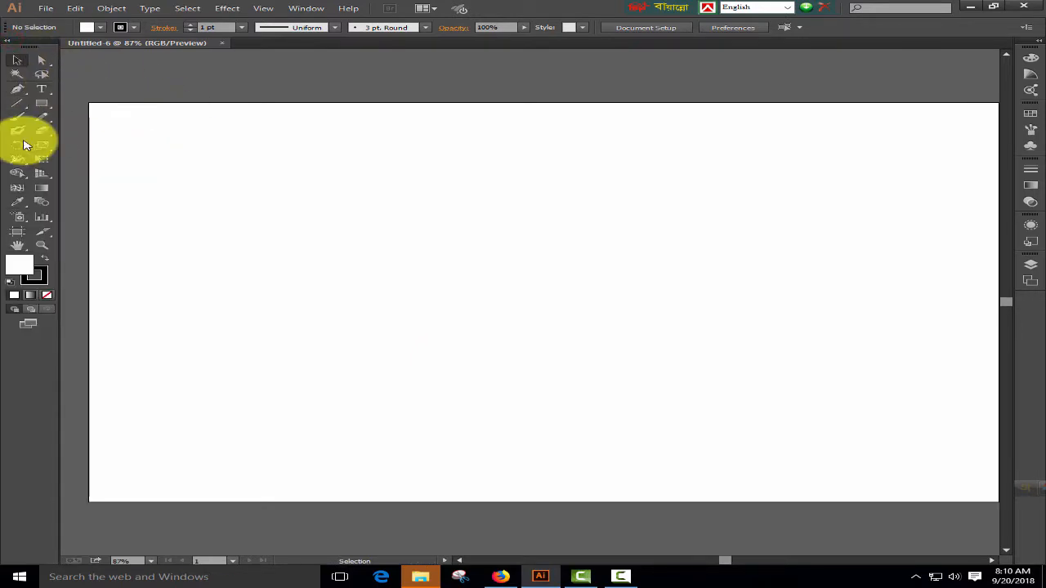
left_click(47, 105)
left_click(93, 130)
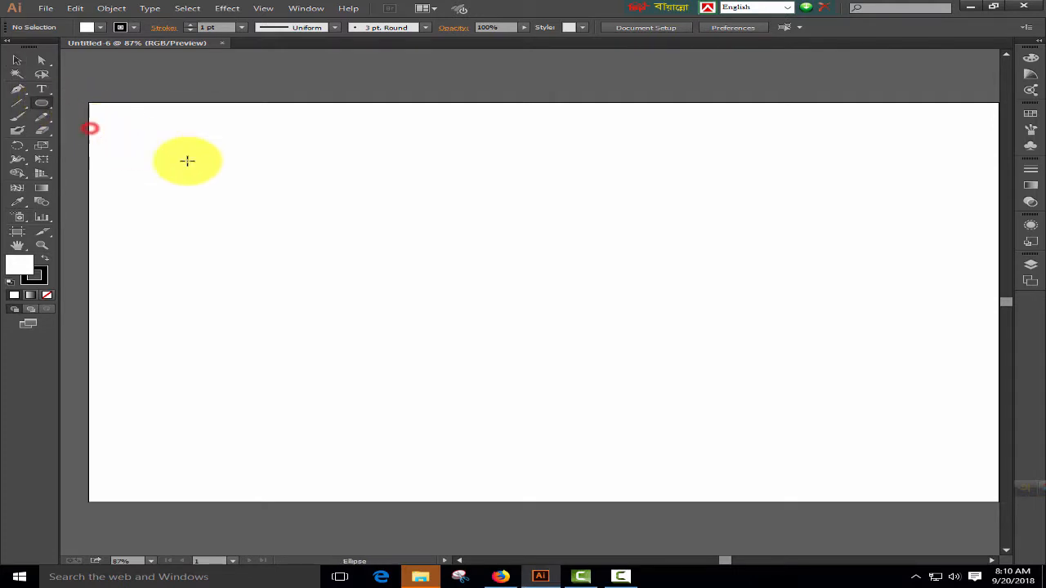
left_click_drag(335, 179, 549, 325)
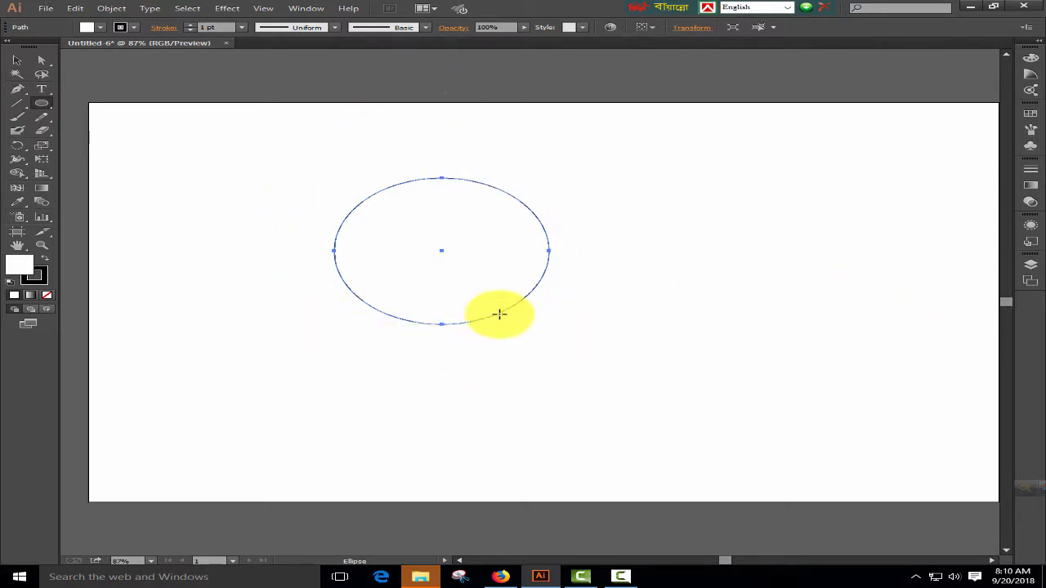
left_click_drag(580, 148, 693, 282)
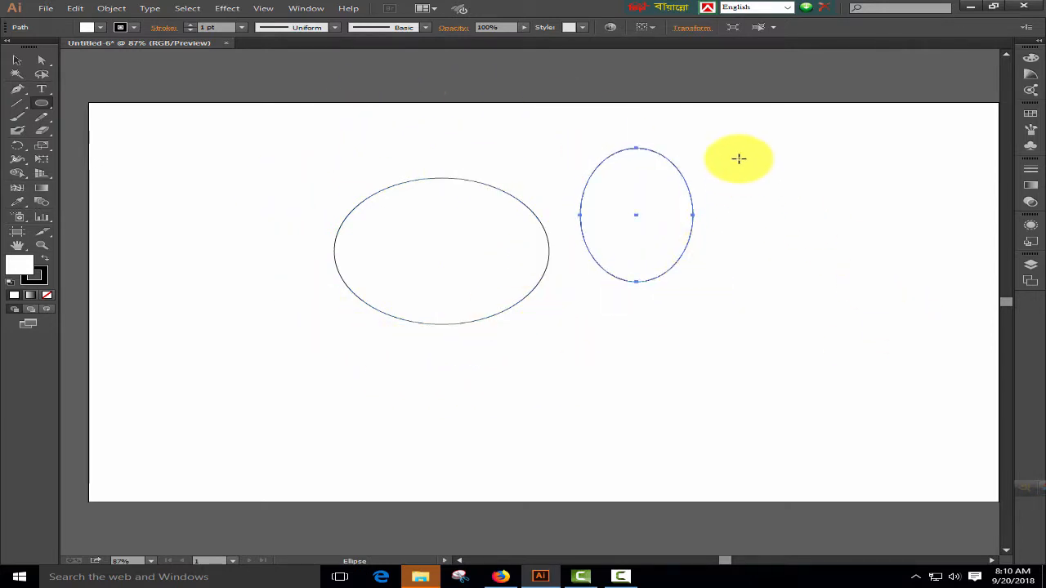
left_click_drag(739, 152, 866, 309)
left_click_drag(268, 287, 360, 451)
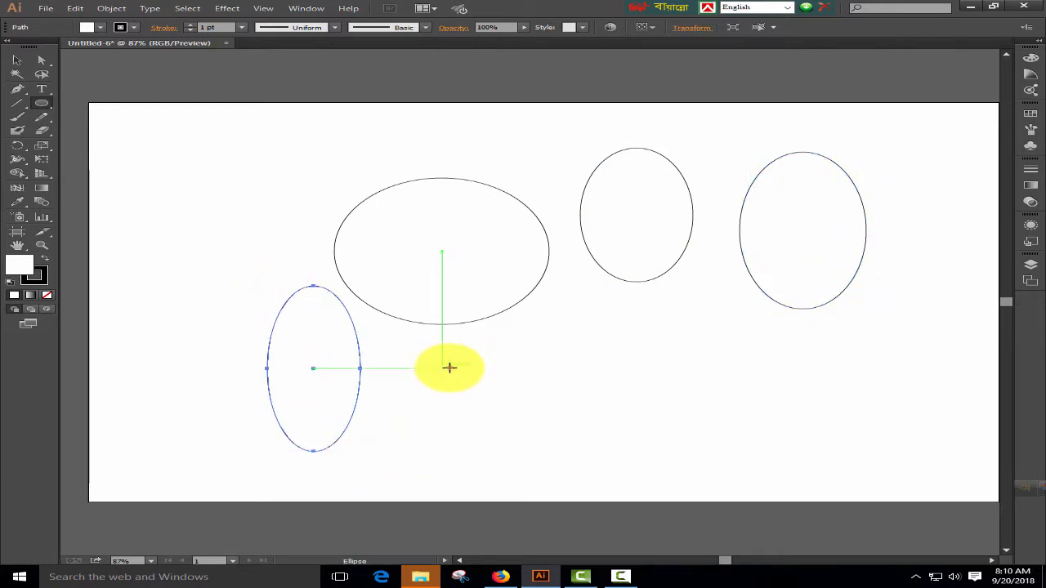
left_click_drag(448, 369, 609, 408)
- Draw five thin, flat ellipses one below another along the artboard's left side
left_click_drag(151, 156, 218, 158)
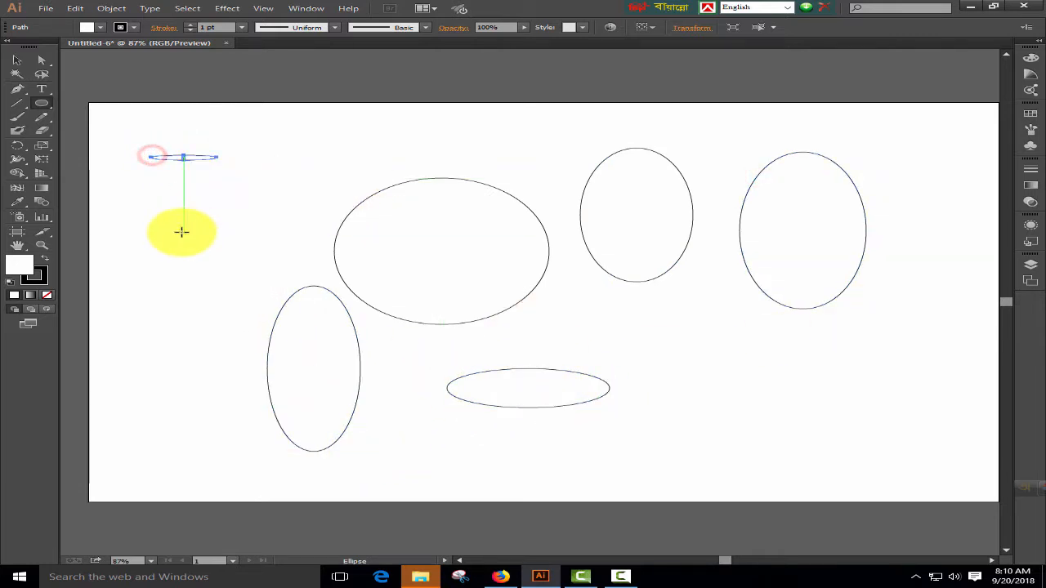
left_click_drag(233, 238, 233, 236)
left_click_drag(168, 294, 248, 302)
left_click_drag(155, 363, 205, 372)
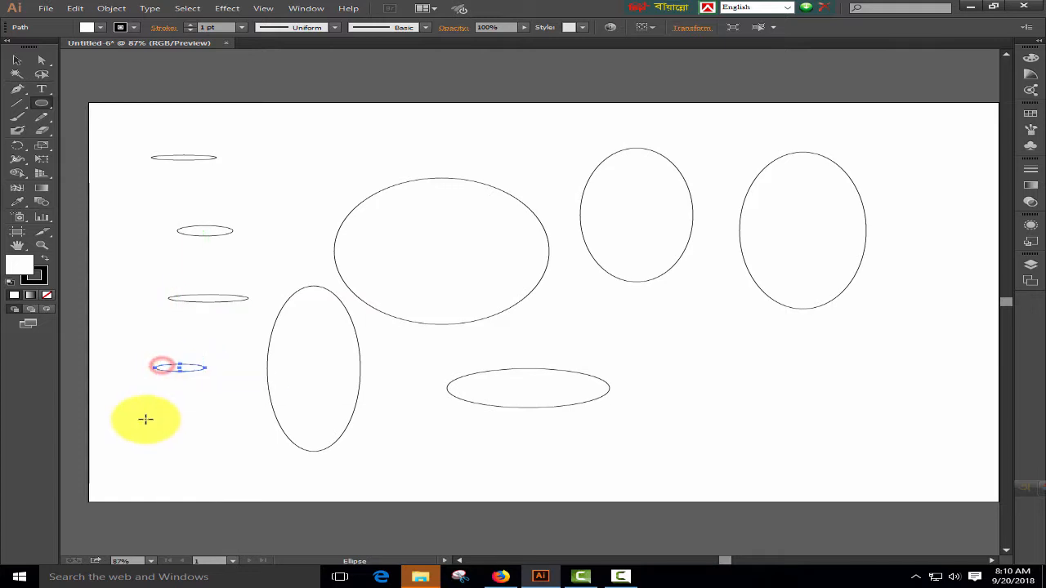
left_click_drag(146, 420, 205, 424)
- Draw five small circles along the artboard's upper edge and a medium upright ellipse in its lower right area
mouse_move(274, 153)
left_mouse_down()
mouse_move(315, 156)
mouse_move(299, 179)
left_mouse_up()
left_click_drag(345, 133, 370, 153)
left_click_drag(448, 128, 474, 148)
left_click_drag(558, 120, 571, 133)
left_click_drag(705, 136, 706, 134)
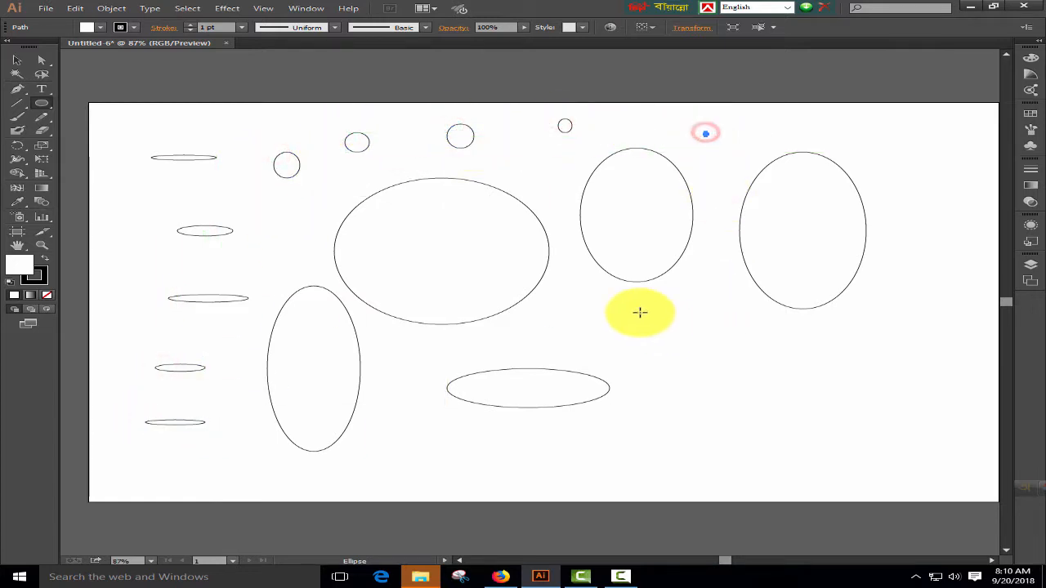
left_click_drag(650, 324, 639, 406)
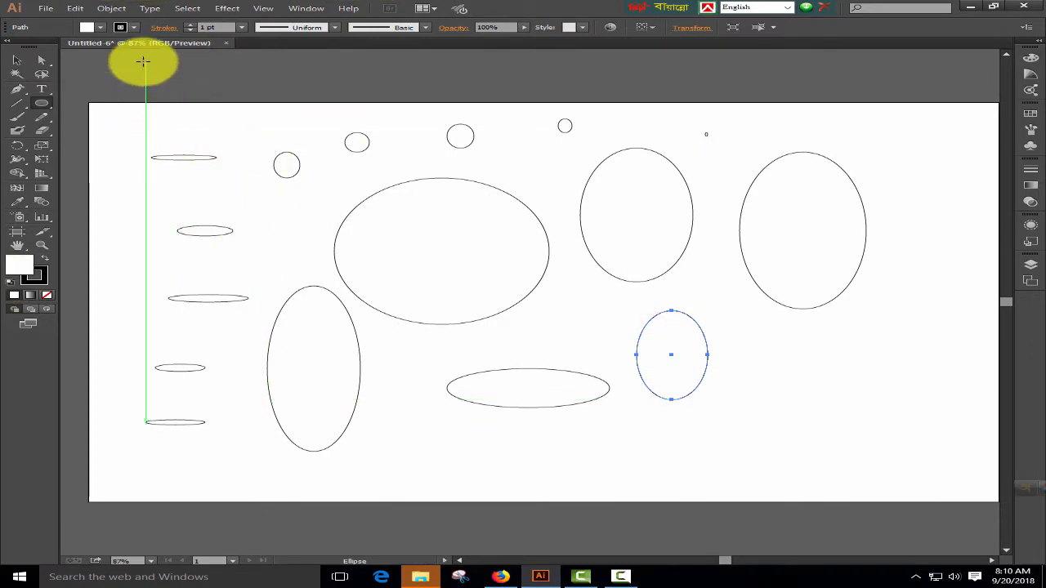
- Draw a row of five ellipses on the canvas just above the artboard
left_click_drag(203, 63, 279, 91)
left_click_drag(338, 64, 407, 102)
left_click_drag(461, 65, 515, 95)
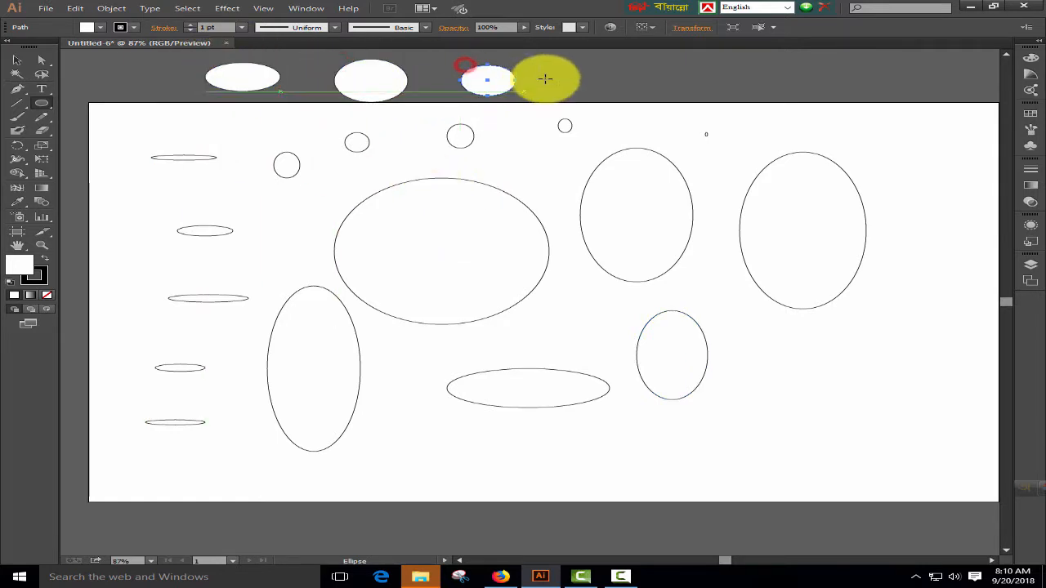
left_click_drag(581, 65, 615, 90)
left_click_drag(684, 62, 724, 90)
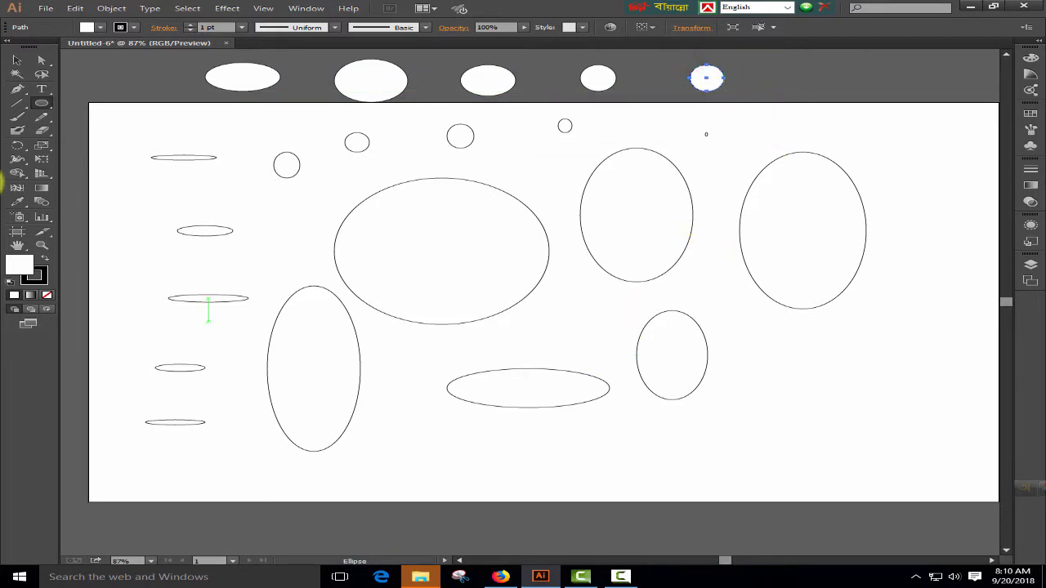
- Draw a row of six ellipses on the empty canvas, well above the existing off-artboard row
scroll(588, 338, "up", 1)
scroll(588, 335, "up", 3)
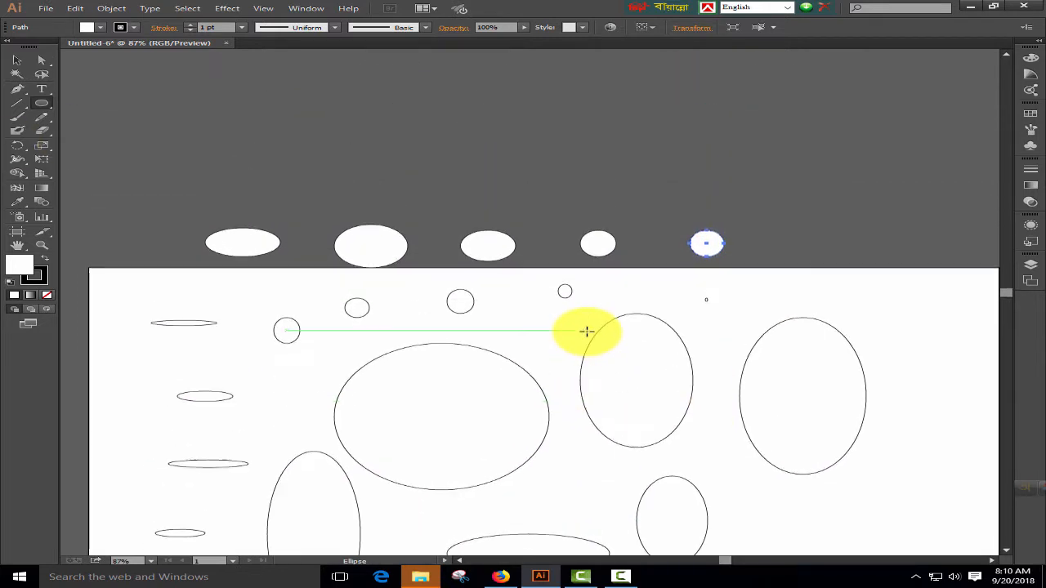
left_click_drag(224, 92, 285, 128)
left_click_drag(361, 84, 415, 133)
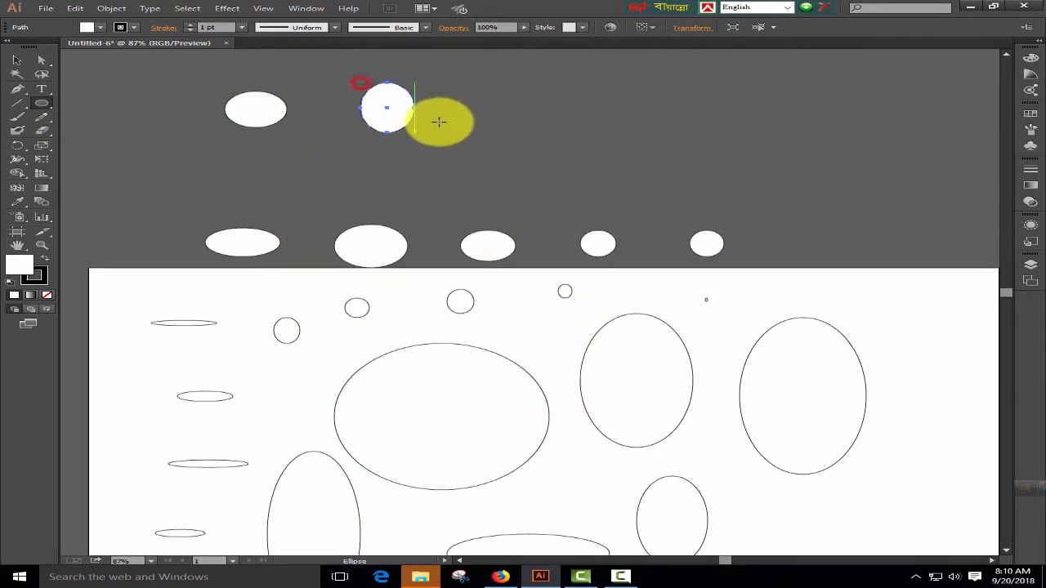
left_click_drag(482, 85, 532, 127)
left_click_drag(632, 84, 677, 123)
left_click_drag(770, 87, 812, 123)
left_click_drag(866, 87, 897, 120)
- Draw five smaller ellipses in a row between the two off-artboard rows
left_click_drag(299, 140, 339, 166)
left_click_drag(408, 148, 446, 184)
left_click_drag(520, 149, 563, 173)
left_click_drag(642, 140, 677, 167)
left_click_drag(751, 145, 768, 162)
- Draw three more wide or round ellipses at the left end of the off-artboard rows
scroll(902, 373, "down", 1)
scroll(902, 373, "down", 4)
scroll(551, 367, "up", 5)
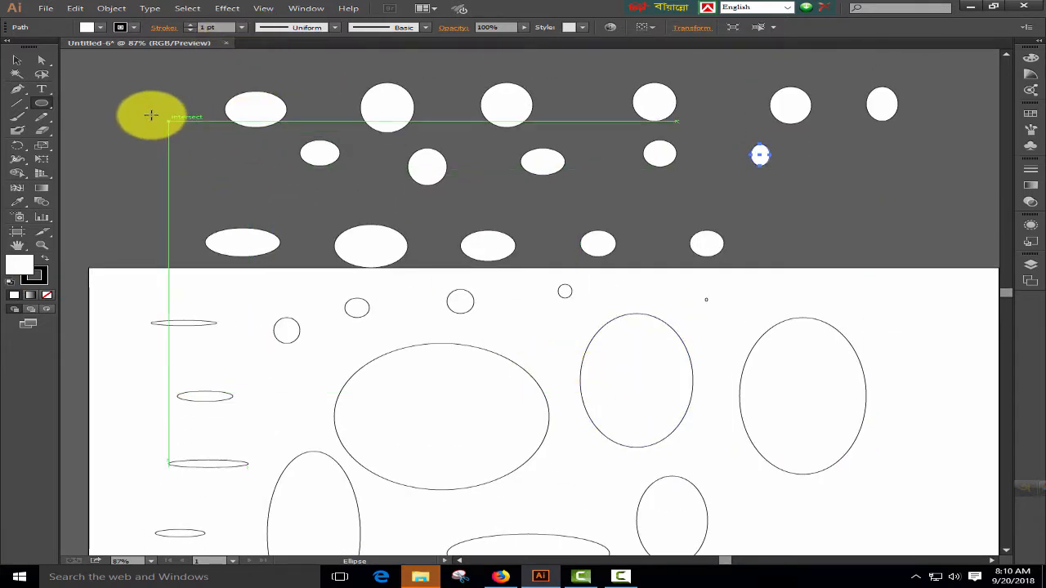
mouse_move(99, 83)
left_mouse_down()
mouse_move(128, 133)
mouse_move(168, 144)
left_mouse_up()
left_click_drag(84, 166, 177, 198)
mouse_move(191, 65)
left_mouse_down()
mouse_move(264, 103)
mouse_move(281, 98)
left_mouse_up()
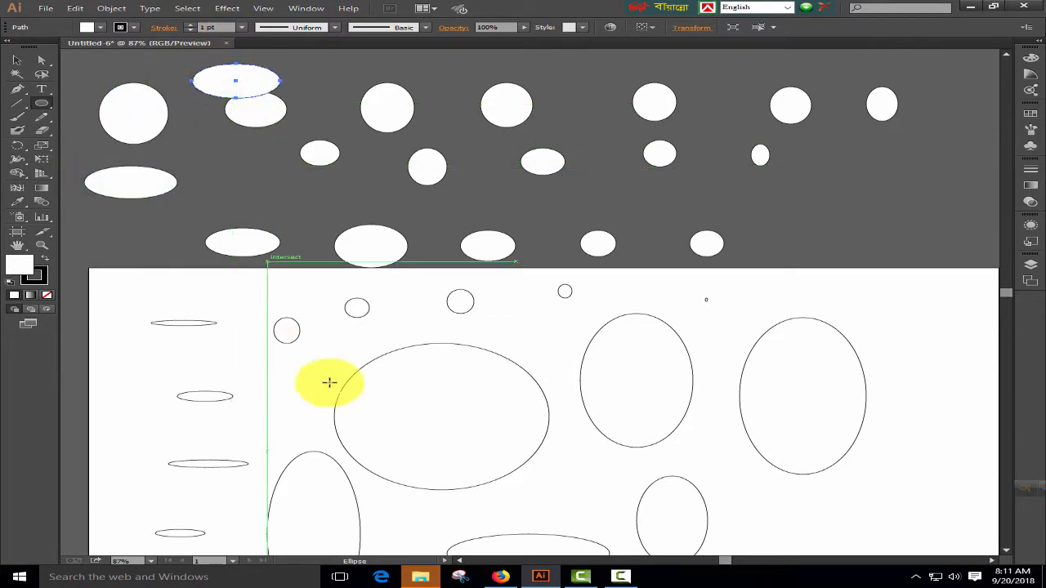
- Draw four ellipses overlapping the edges of the three large ellipses in the artboard's upper half
scroll(314, 359, "down", 2)
left_click_drag(268, 301, 357, 384)
left_click_drag(504, 283, 606, 358)
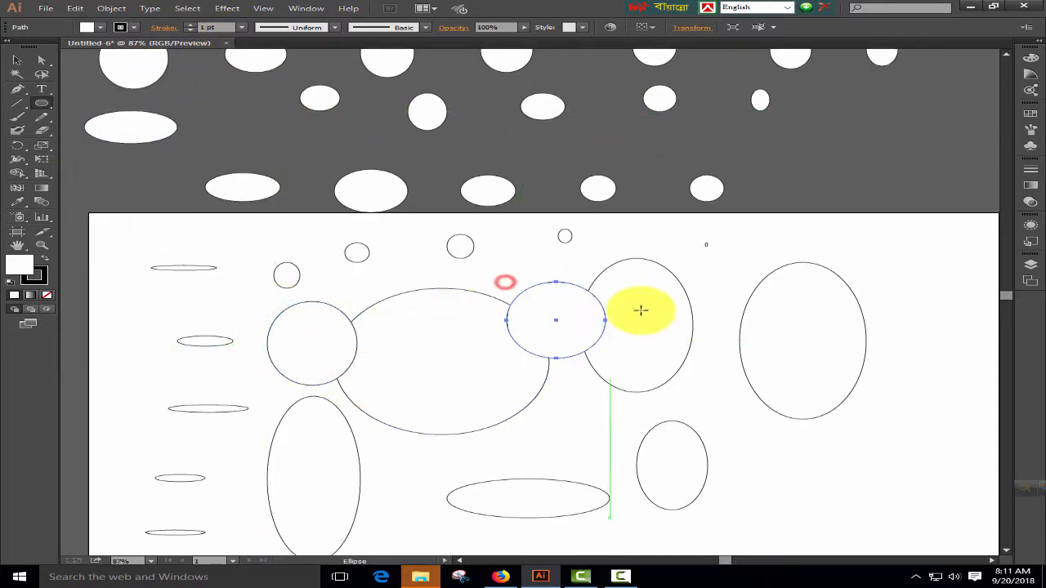
left_click_drag(660, 274, 751, 368)
left_click_drag(822, 303, 887, 368)
- Close the document with the ellipses without saving its changes
scroll(360, 286, "up", 3)
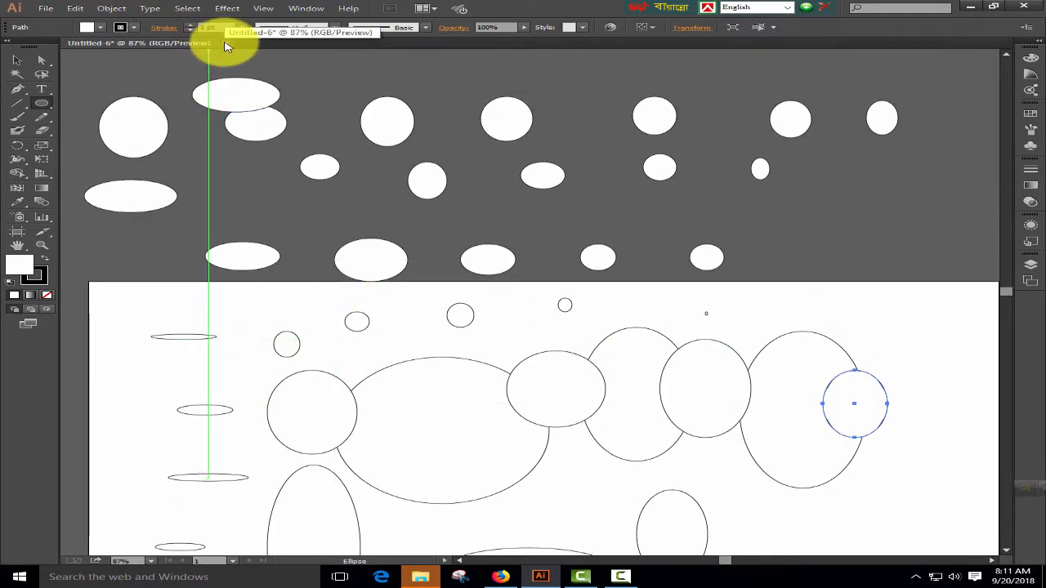
left_click(225, 42)
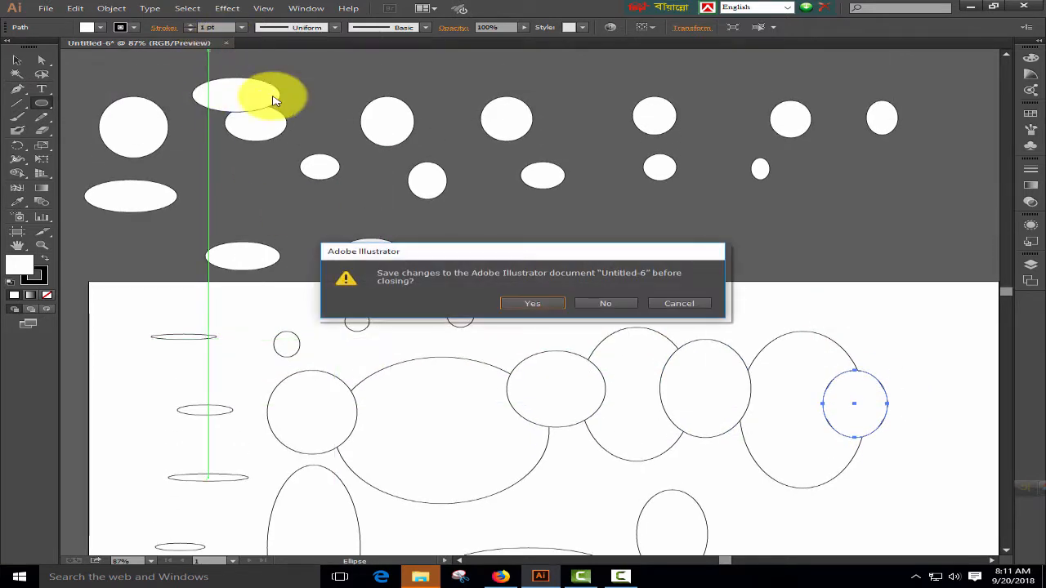
left_click(602, 303)
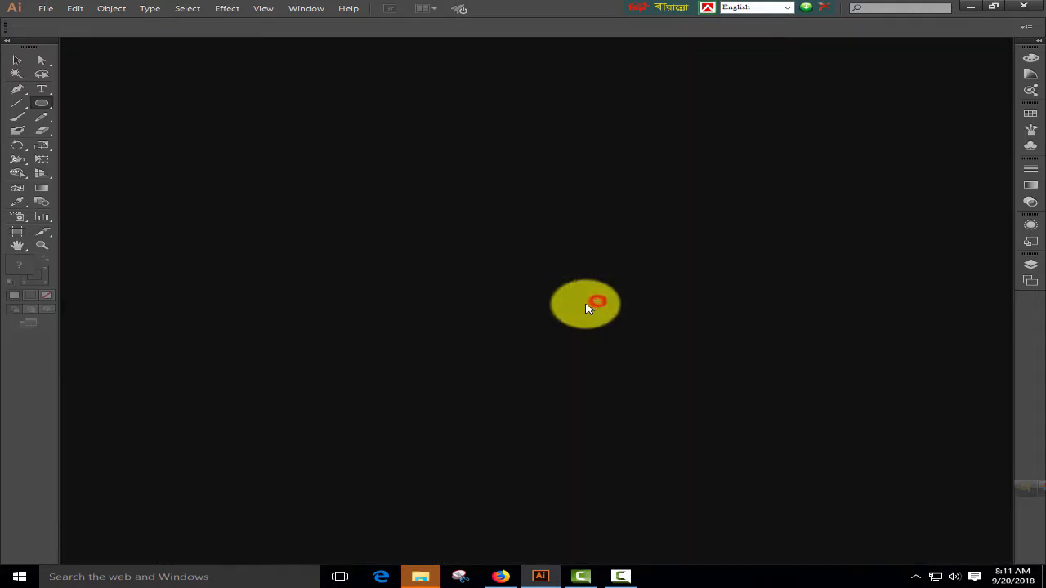
- Try to draw with the Ellipse tool in the empty workspace while no document is open
left_click(41, 104)
left_click(272, 102)
left_click(336, 135)
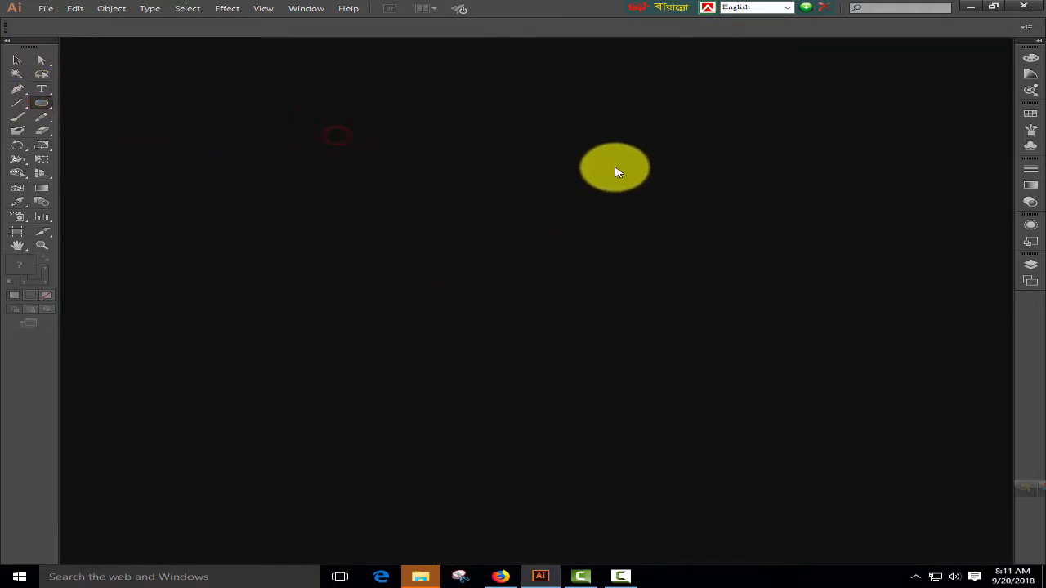
left_click(623, 176)
left_click(391, 322)
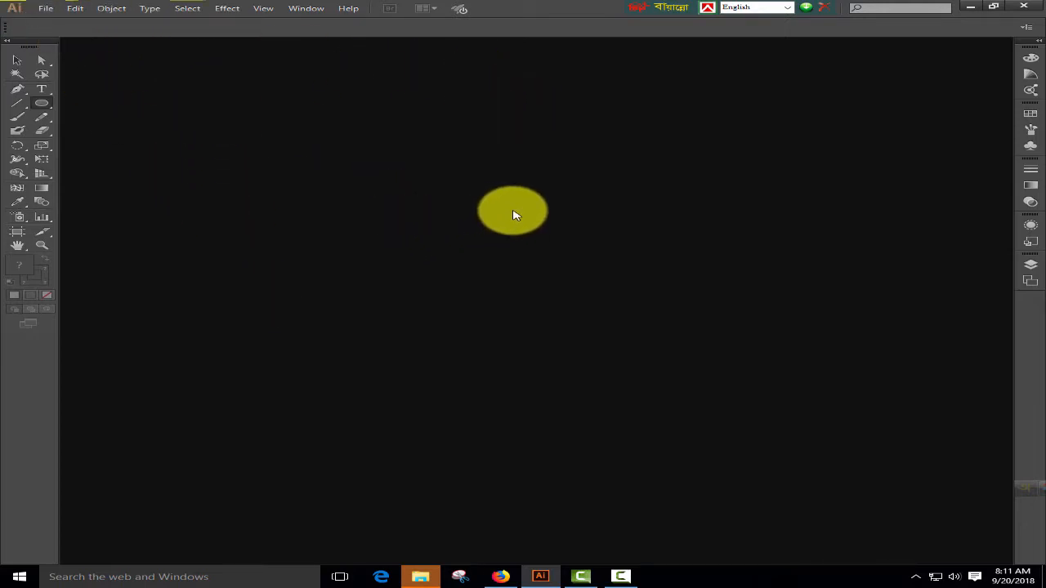
- Create a new document named Untitled-7 at 1280 X 800 pixels in RGB color mode
left_click(46, 10)
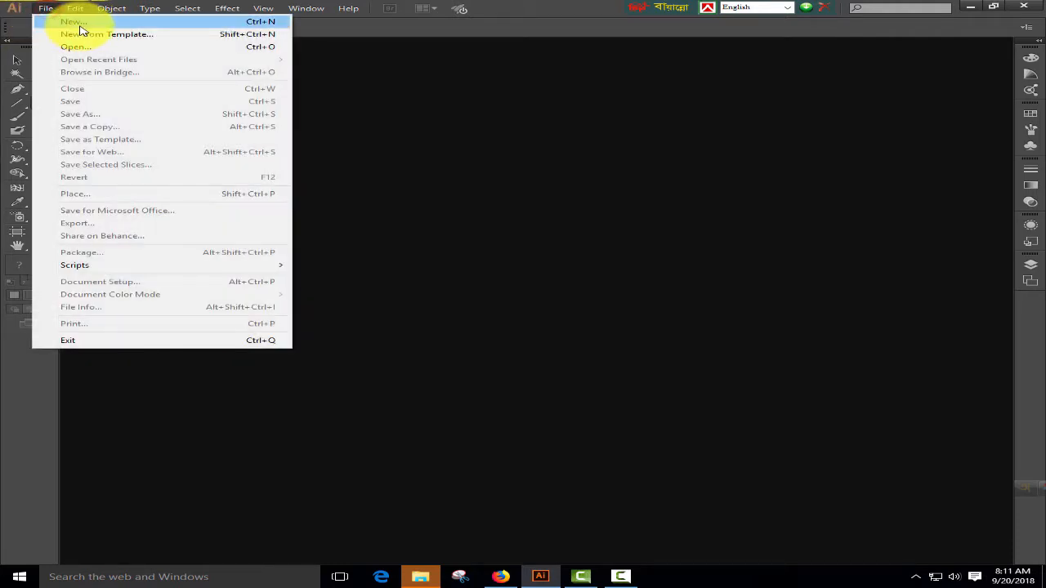
left_click(79, 22)
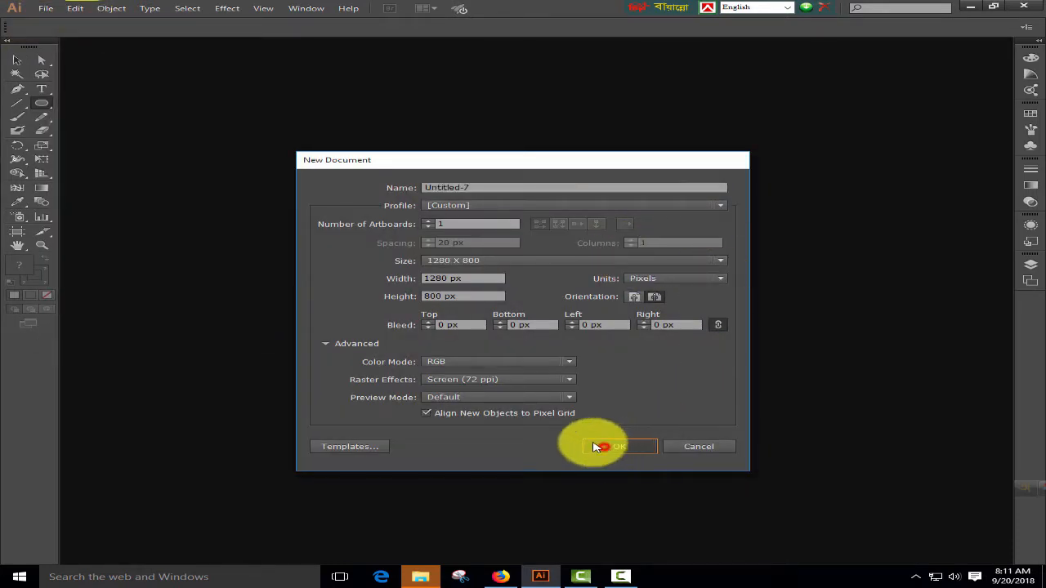
left_click(601, 447)
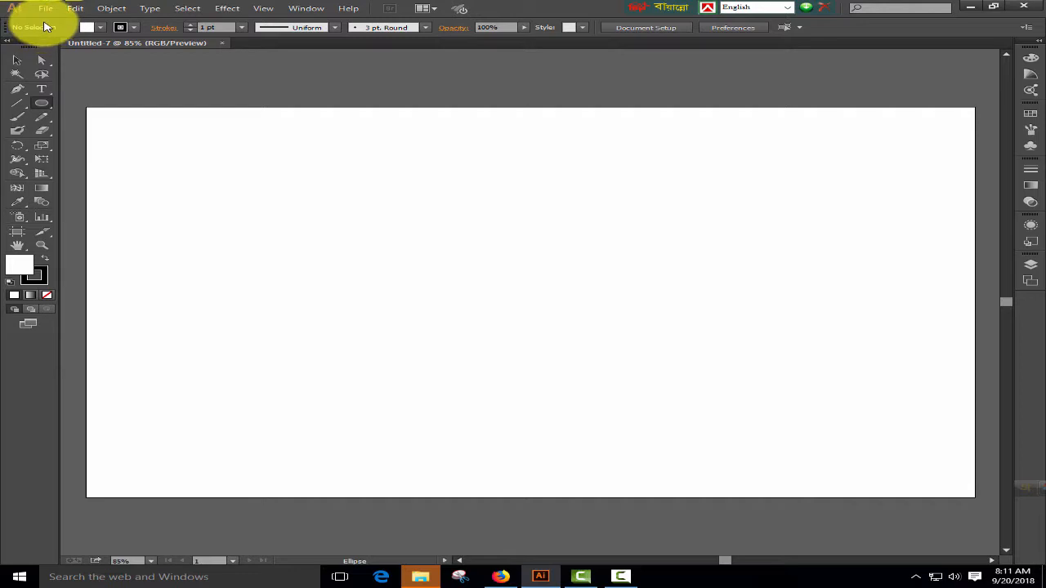
- Examine the available fill and stroke color swatches and the preset stroke weights without changing any of them
left_click(99, 29)
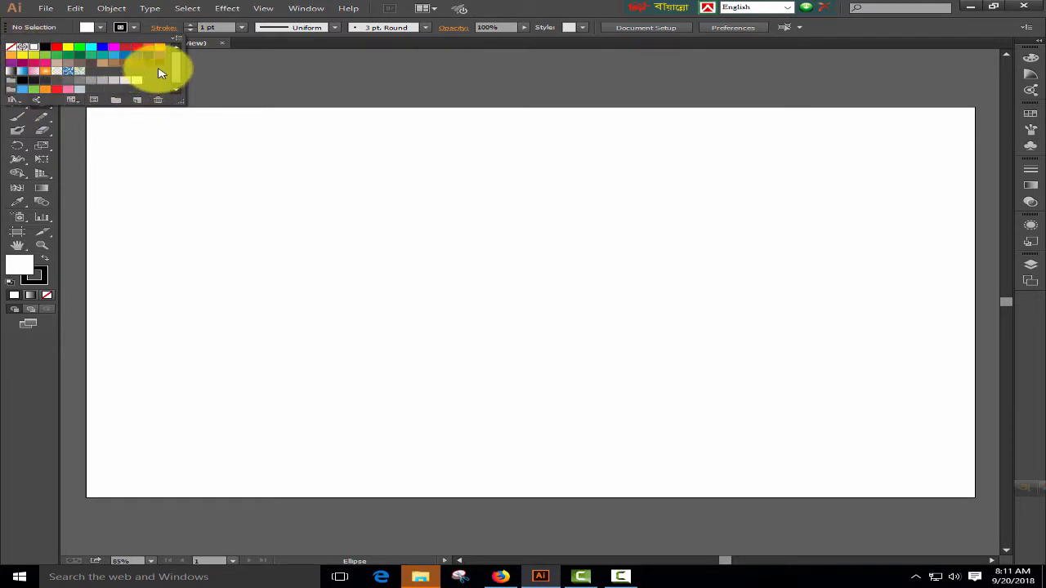
left_click(134, 27)
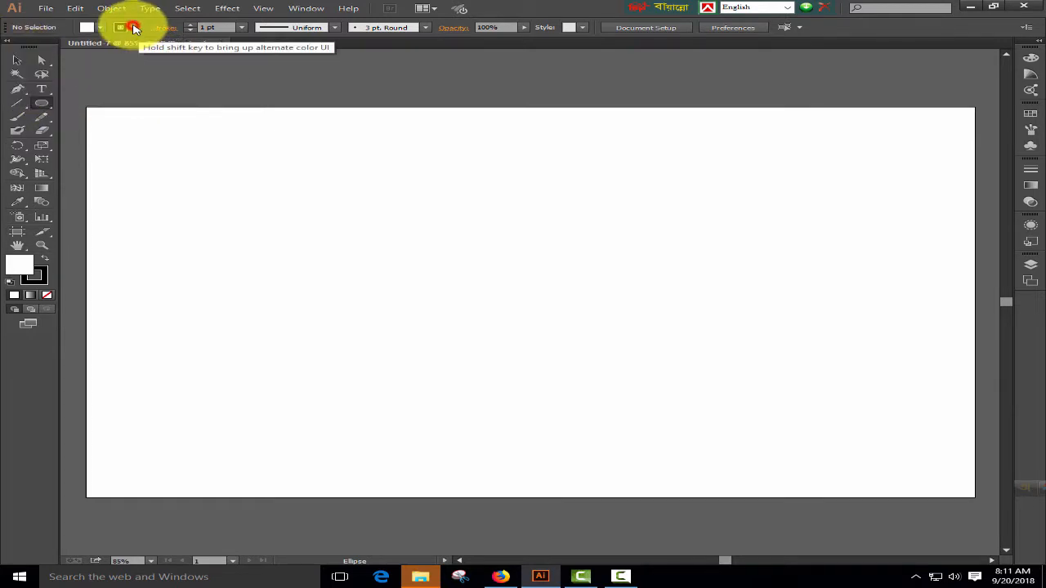
left_click(133, 28)
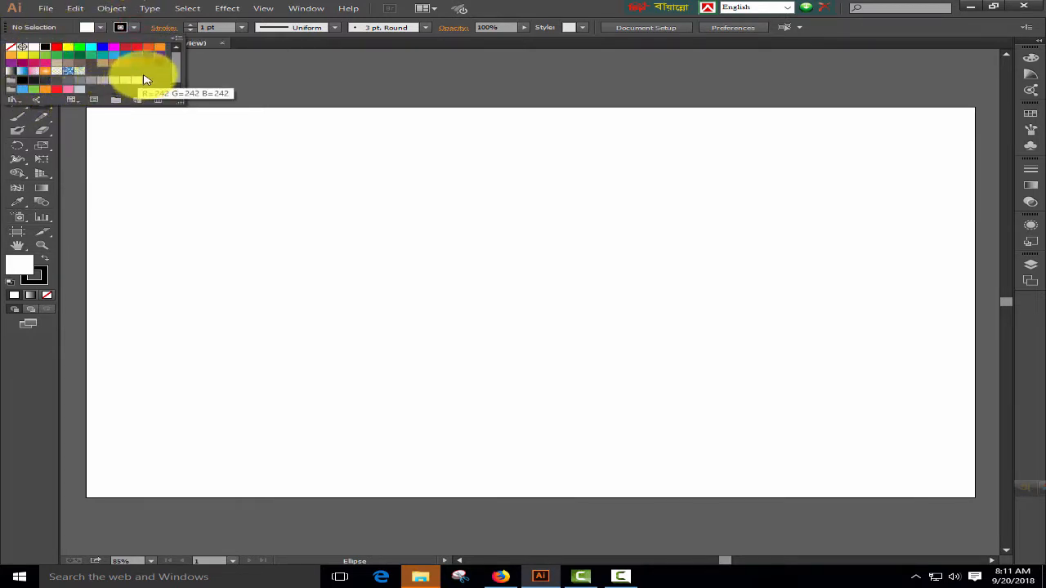
left_click(250, 68)
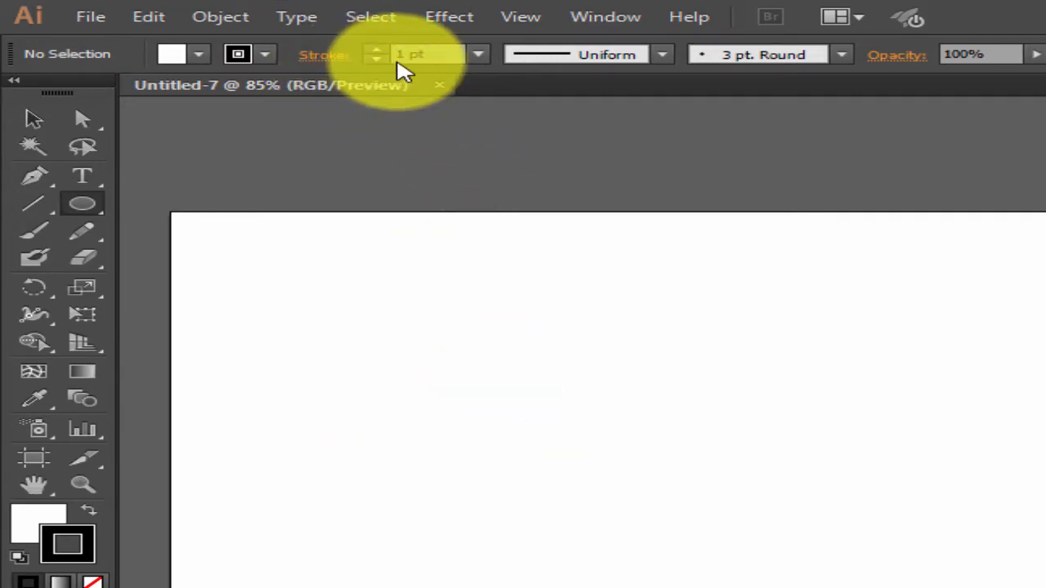
left_click(481, 56)
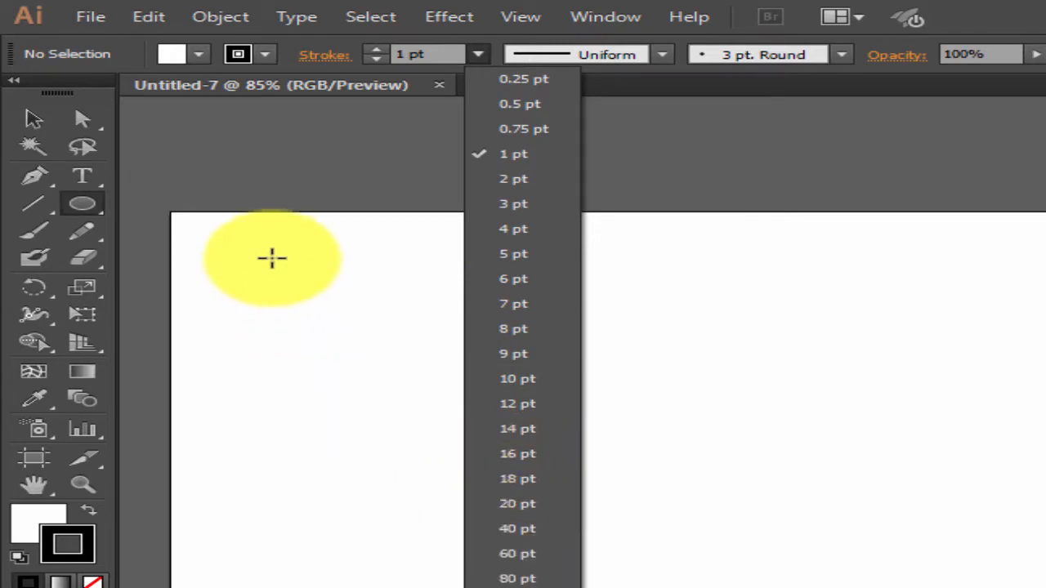
left_click(333, 326)
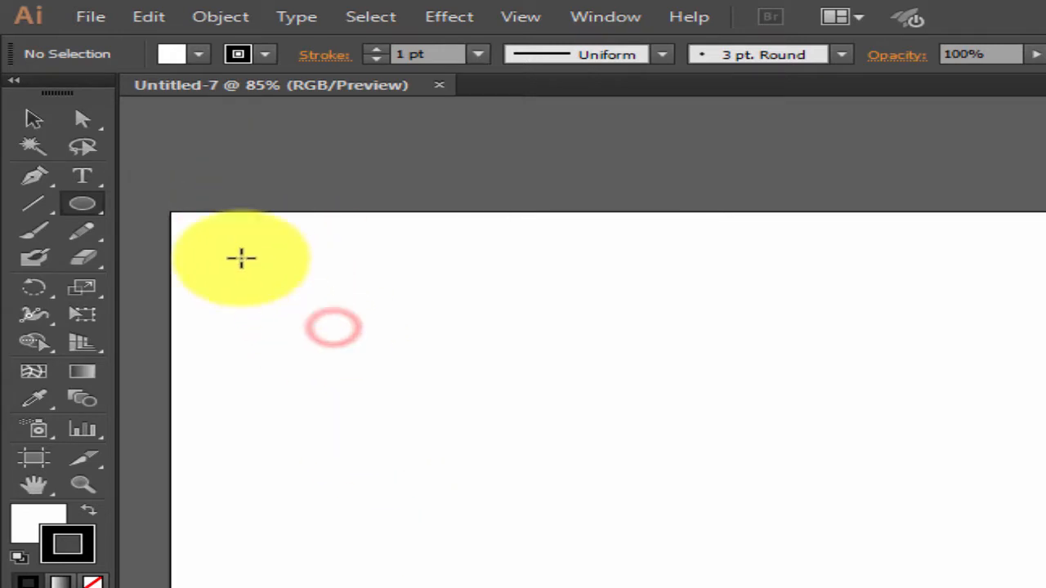
- Draw an ellipse about 271 px wide and 268 px high in the artboard's upper-left area, and move it right and back with the Selection tool
left_click_drag(390, 328, 761, 587)
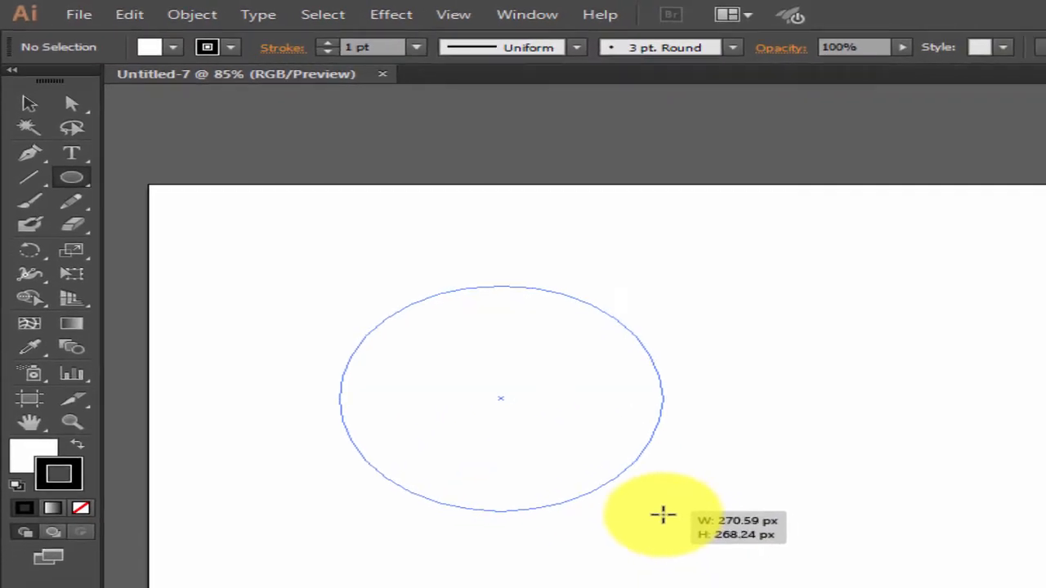
left_click_drag(663, 513, 658, 513)
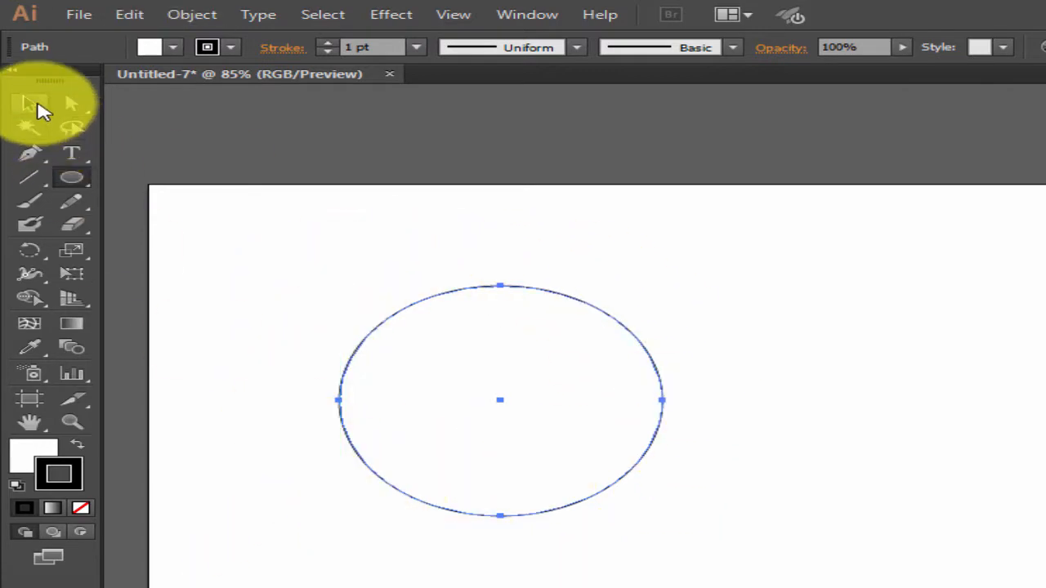
left_click(28, 104)
left_click_drag(454, 309, 890, 392)
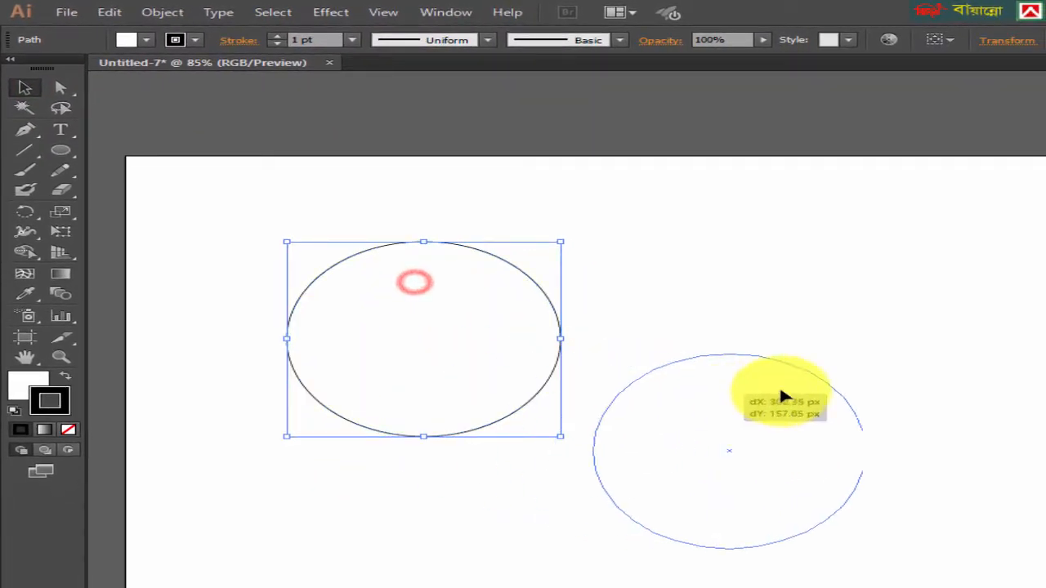
left_click_drag(791, 349, 613, 295)
left_click_drag(331, 193, 964, 517)
left_click_drag(553, 328, 670, 396)
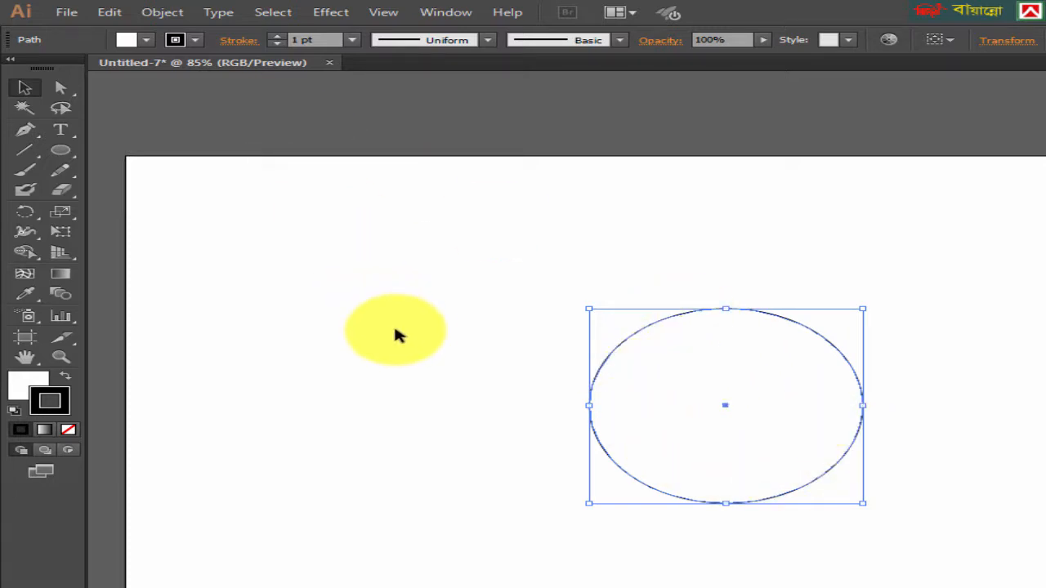
left_click_drag(727, 353, 413, 304)
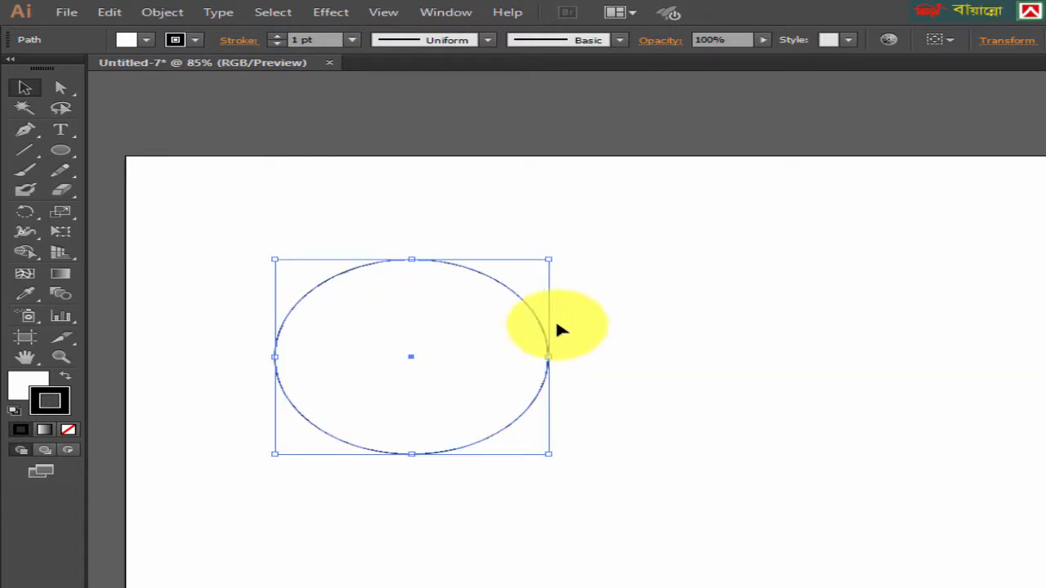
- Fill the ellipse with the light brown swatch and move it toward the middle of the artboard
left_click(147, 41)
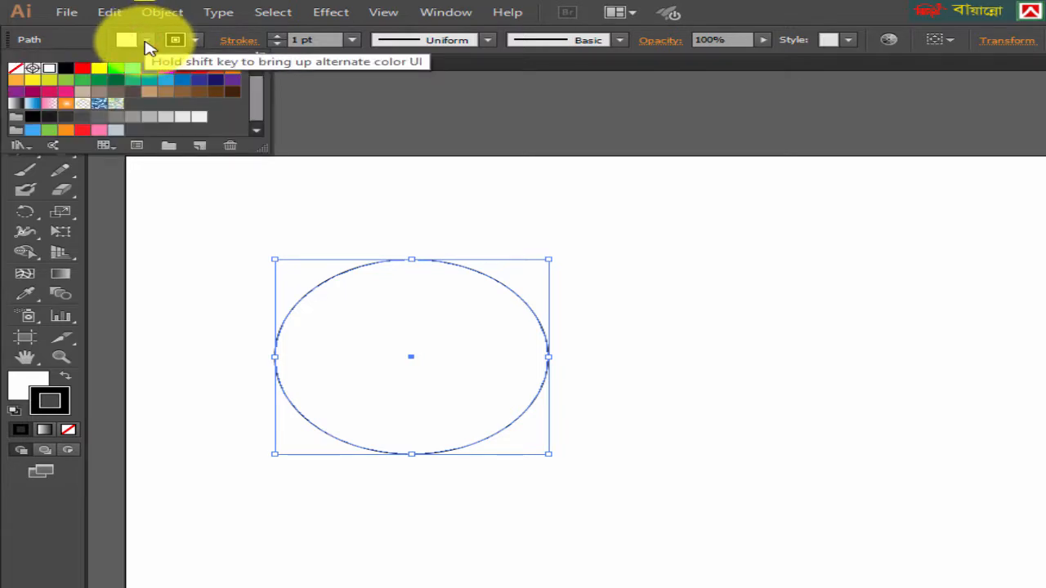
left_click(150, 93)
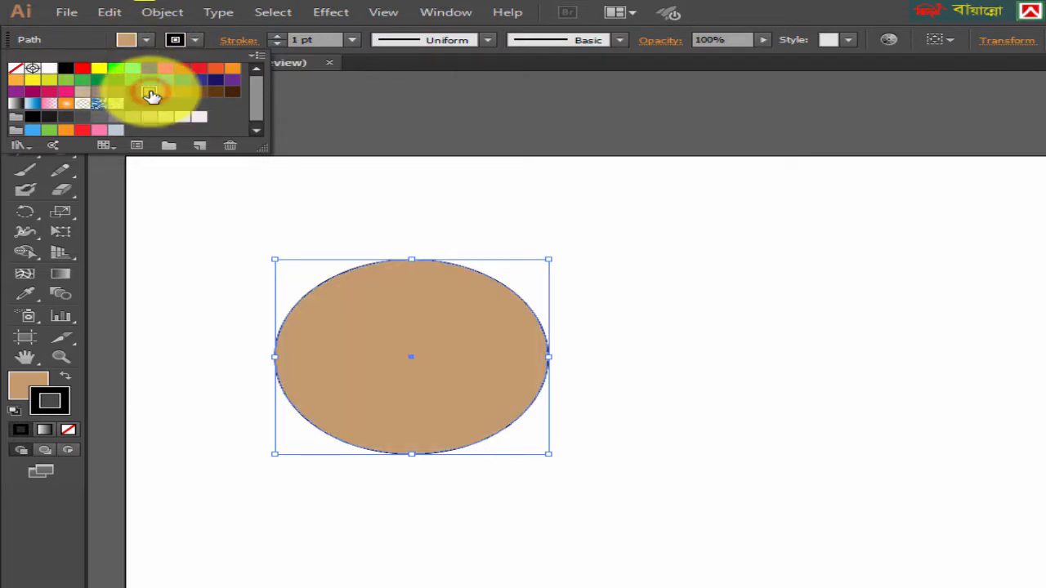
left_click(380, 328)
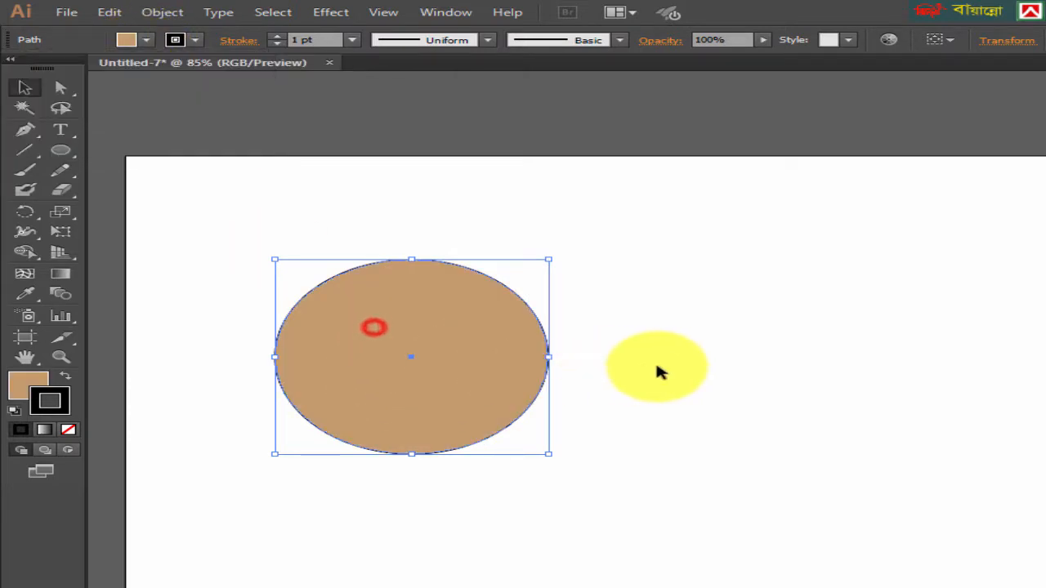
left_click_drag(430, 306, 734, 347)
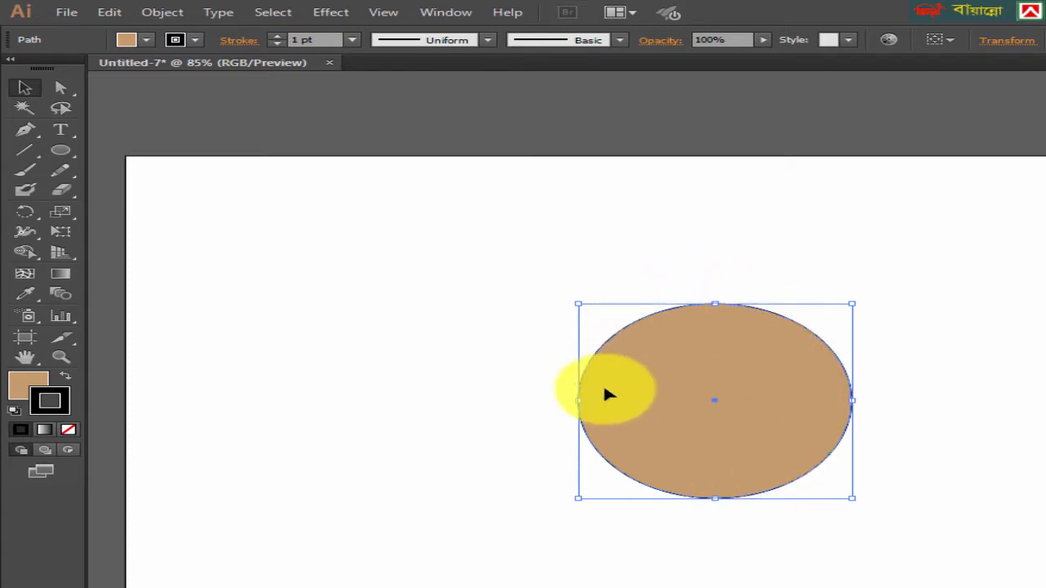
- Set the brown ellipse's stroke color to the dark green swatch and deselect it
left_click_drag(450, 264, 924, 548)
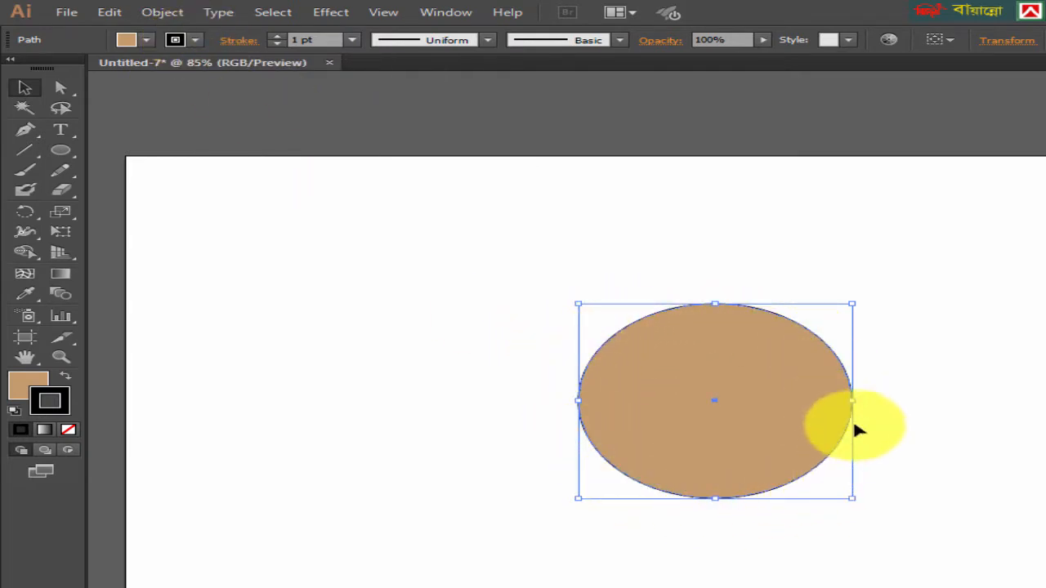
left_click(195, 41)
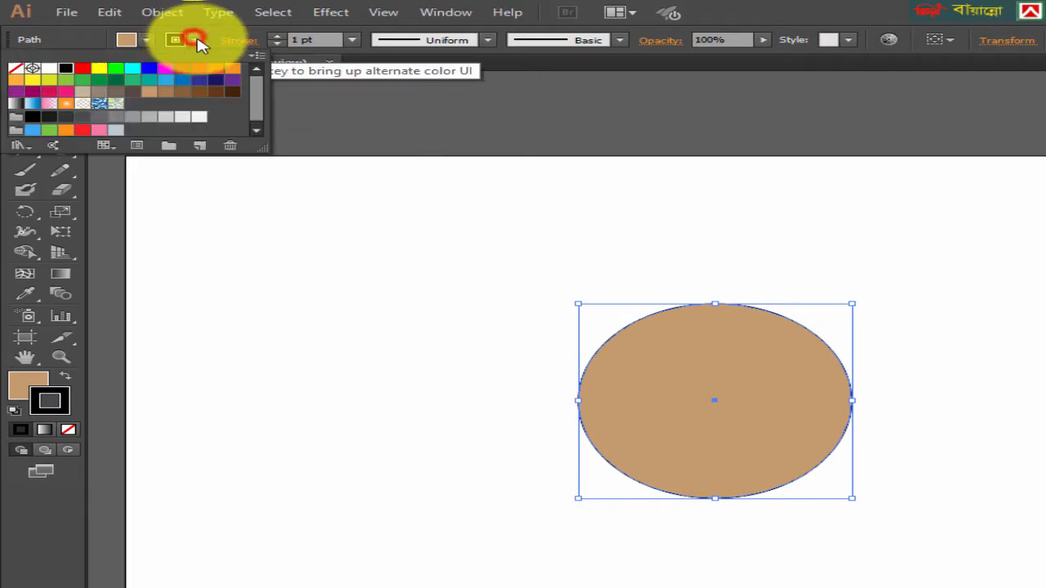
left_click(116, 80)
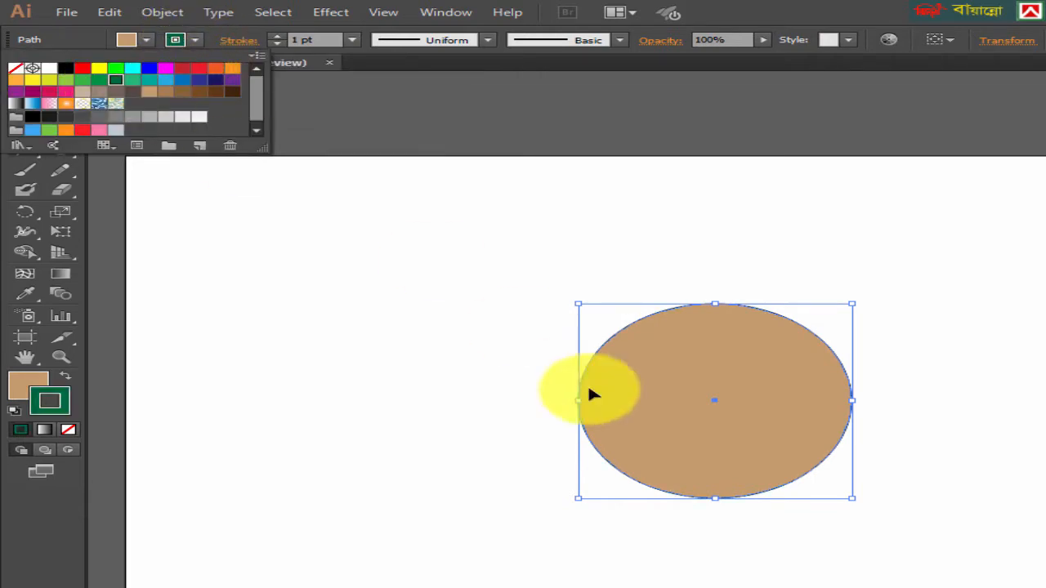
left_click(975, 310)
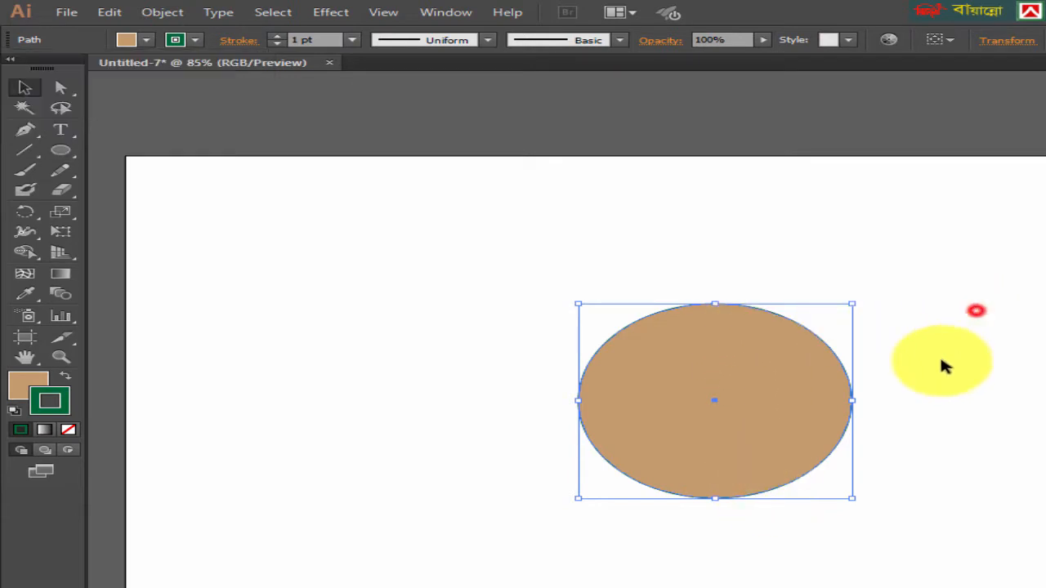
left_click(899, 409)
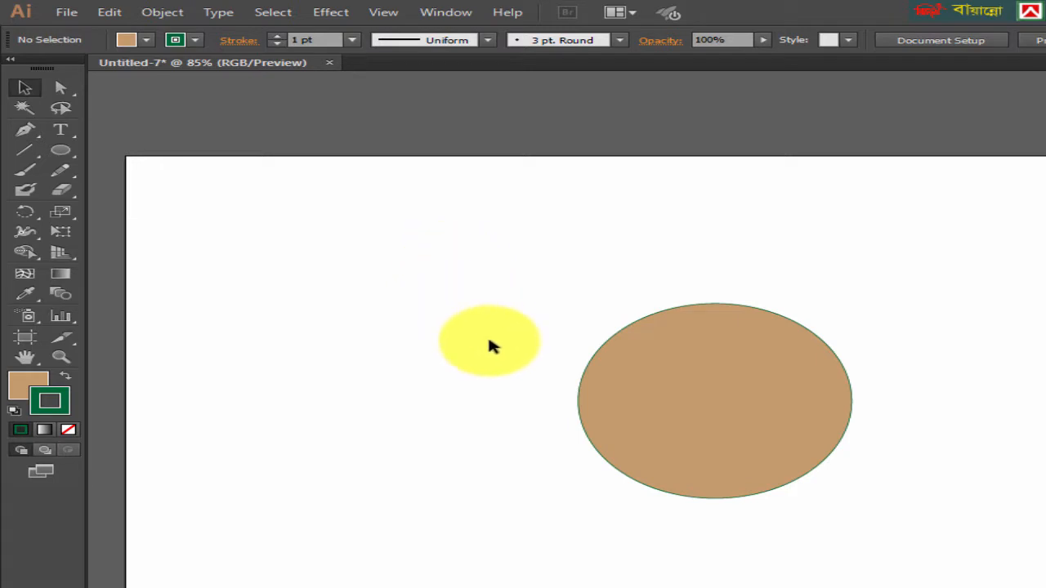
- Select the brown ellipse and set its stroke weight to 12 pt
mouse_move(480, 272)
left_mouse_down()
mouse_move(904, 539)
mouse_move(905, 521)
left_mouse_up()
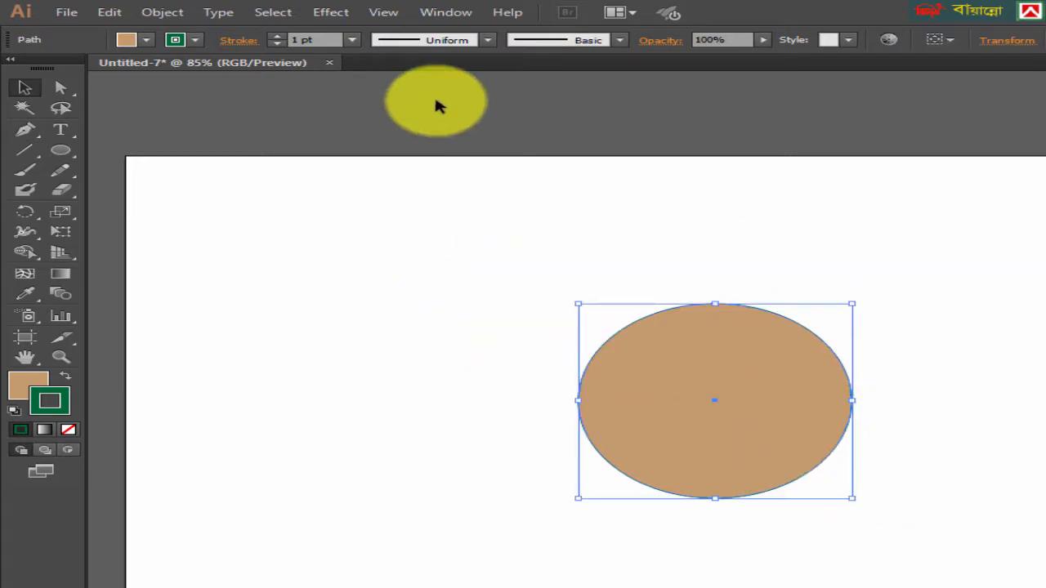
left_click(352, 40)
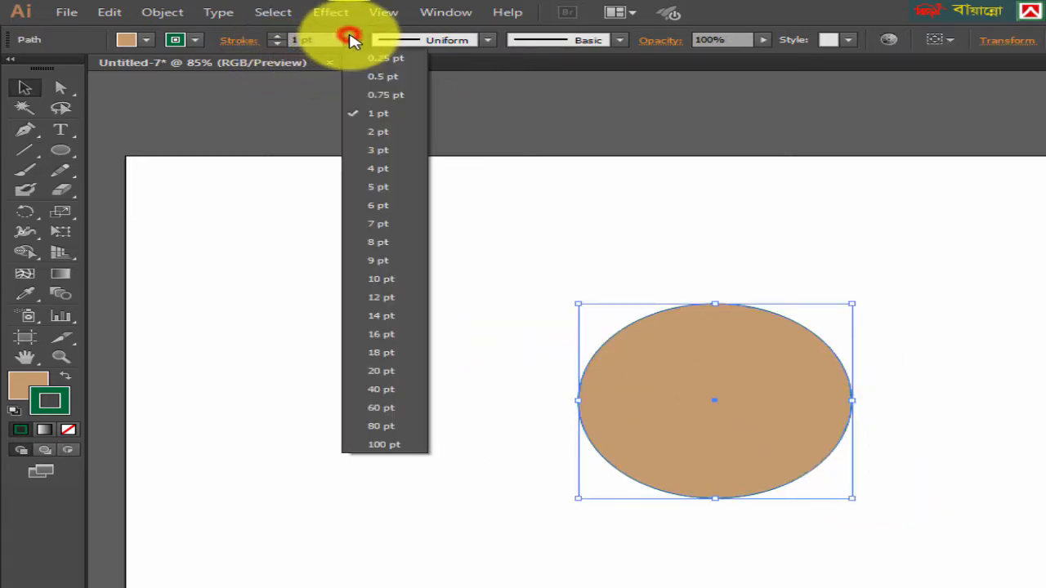
left_click(396, 299)
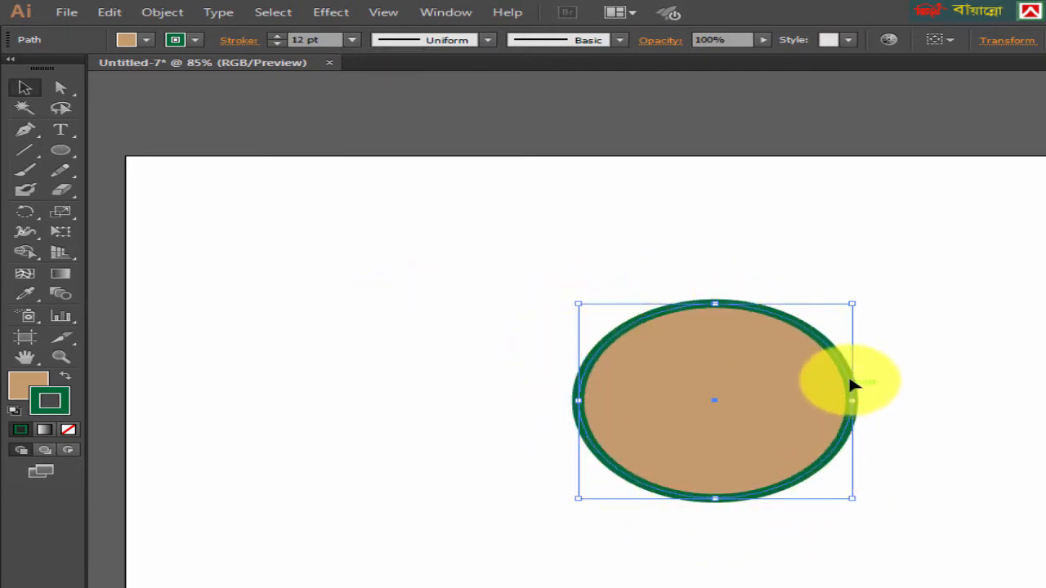
left_click_drag(610, 243, 679, 315)
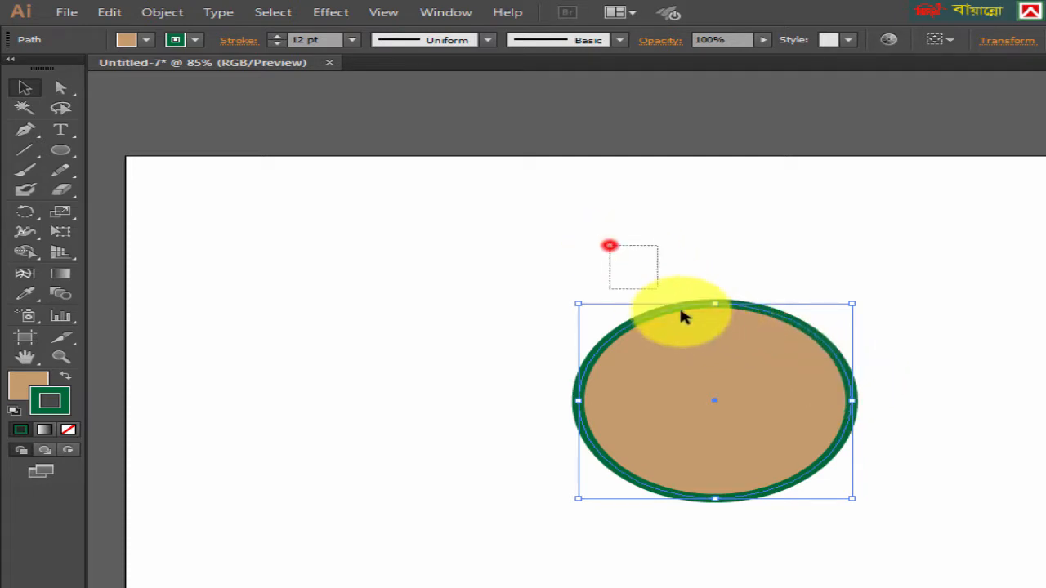
left_click(900, 347)
left_click(695, 381)
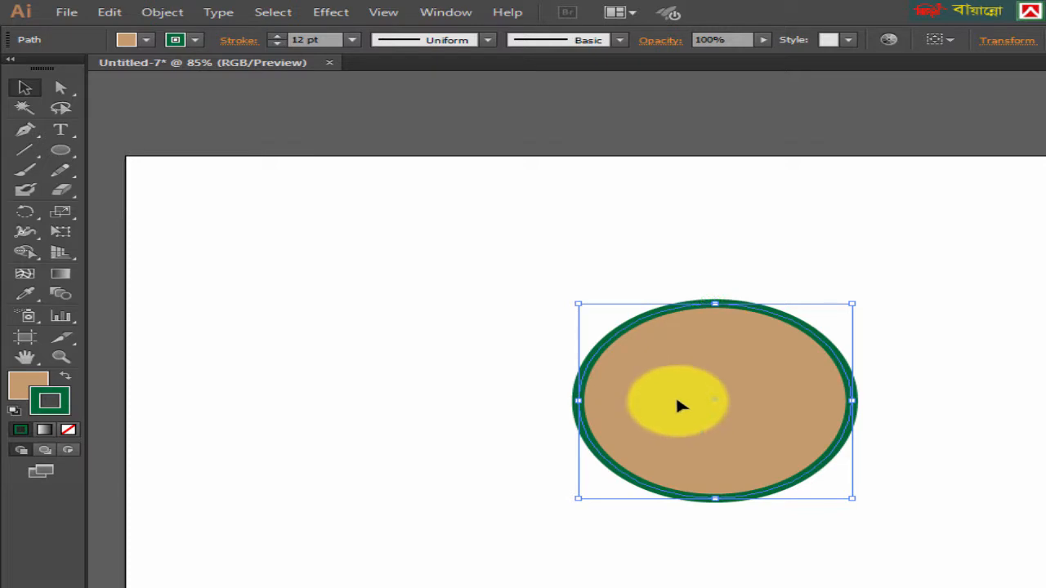
- Set the ellipse's fill to None and move the outlined ring slightly to the right by its edge
left_click(146, 40)
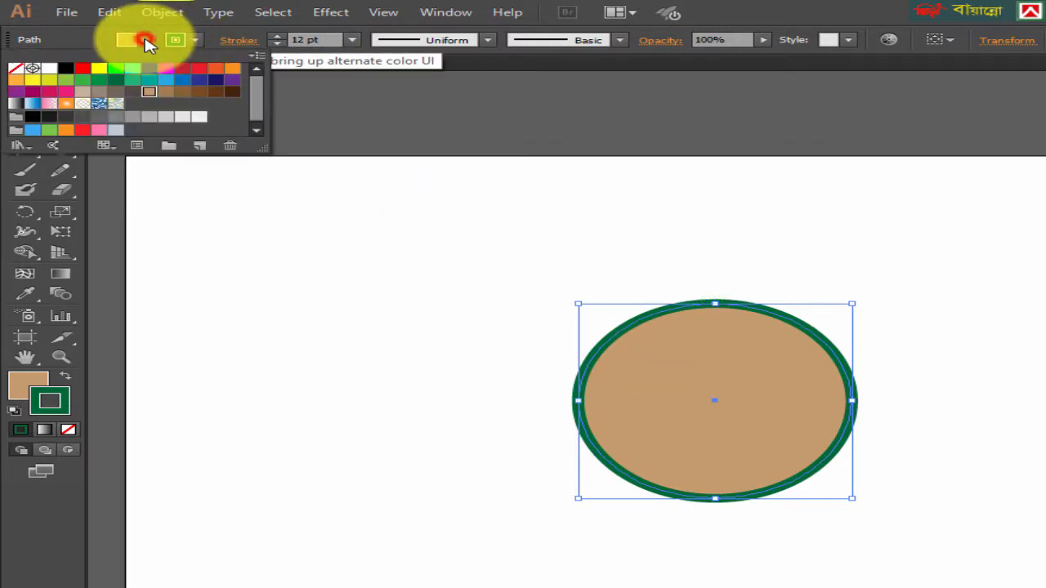
left_click(15, 69)
left_click(821, 254)
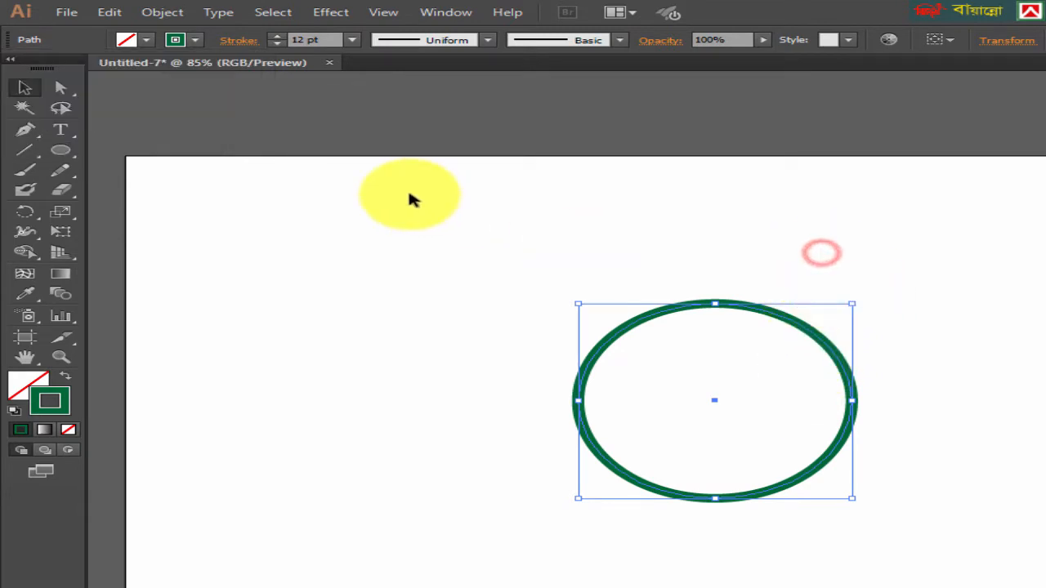
left_click(1030, 467)
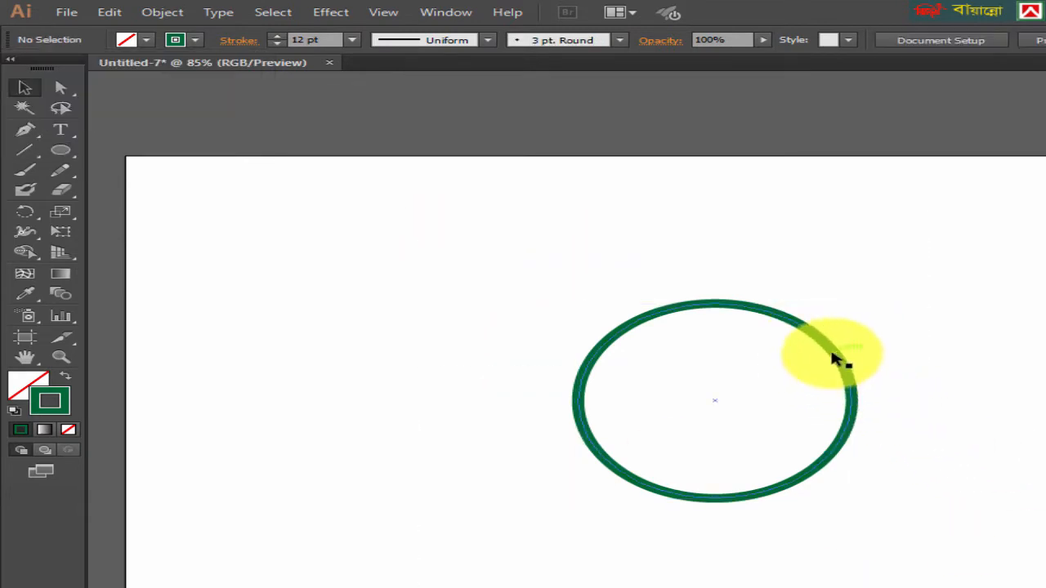
left_click_drag(835, 358, 862, 343)
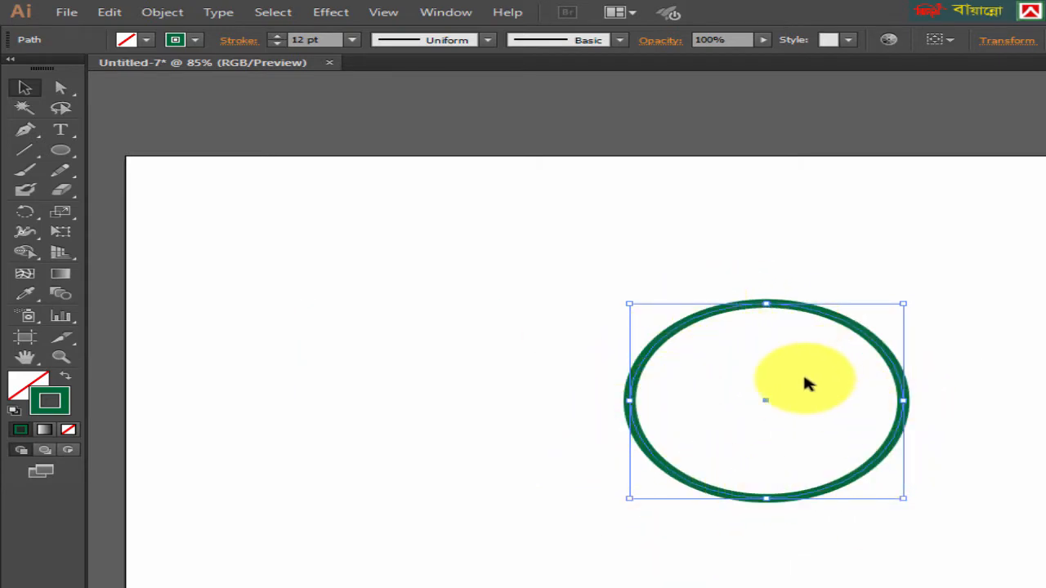
- Fill the ellipse with the dark red swatch and set its stroke to None
left_click(145, 39)
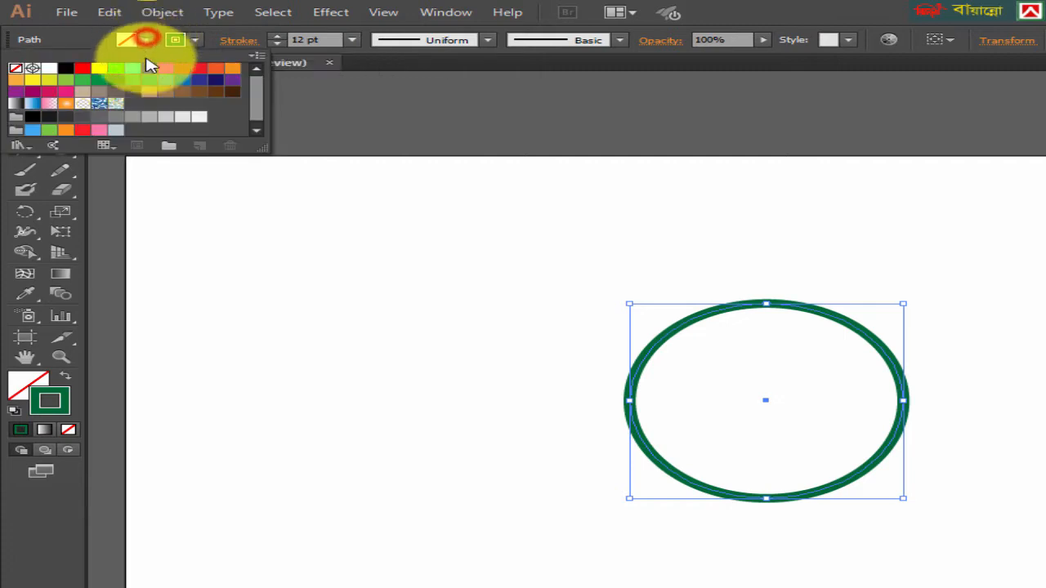
left_click(190, 73)
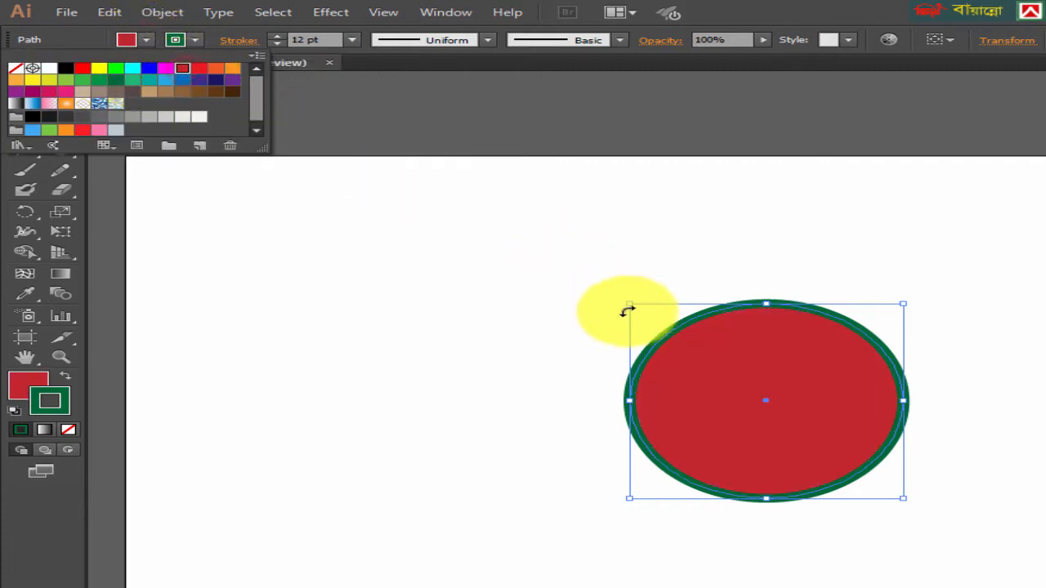
left_click(200, 43)
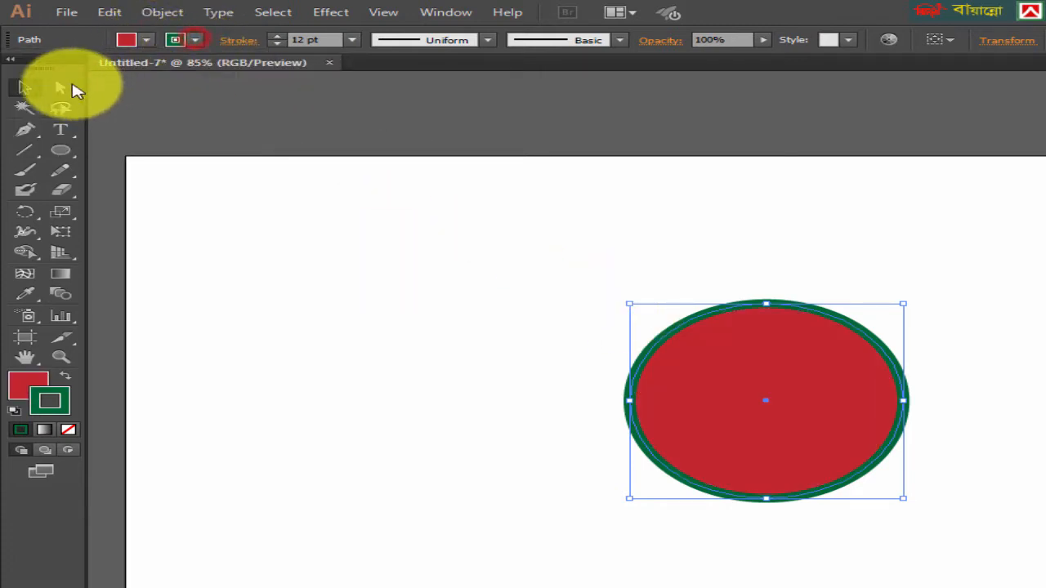
left_click(195, 41)
left_click(20, 74)
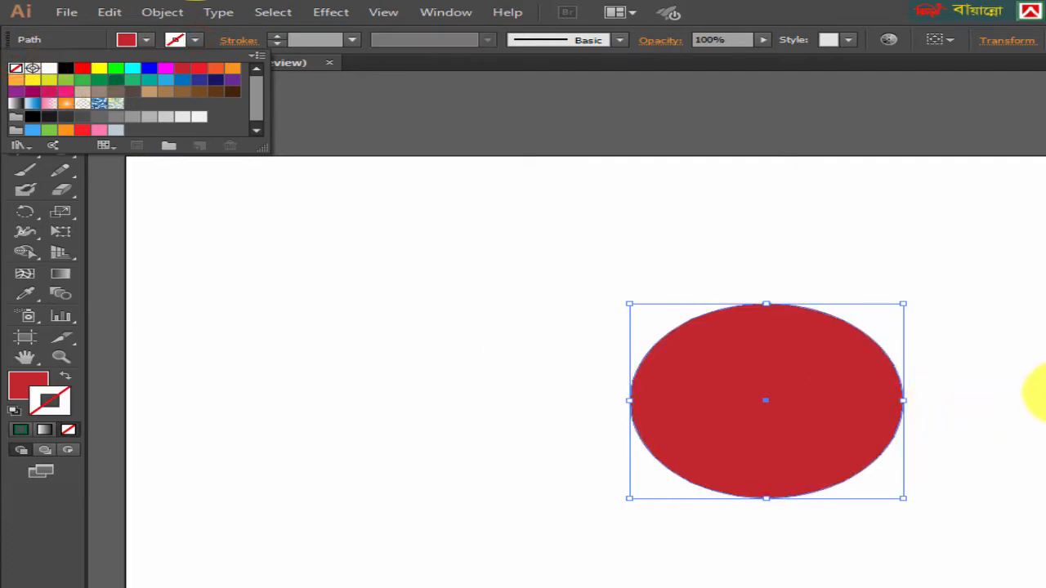
left_click(987, 372)
- Set the selected dark red ellipse's stroke color to the light green swatch
left_click_drag(558, 306, 768, 461)
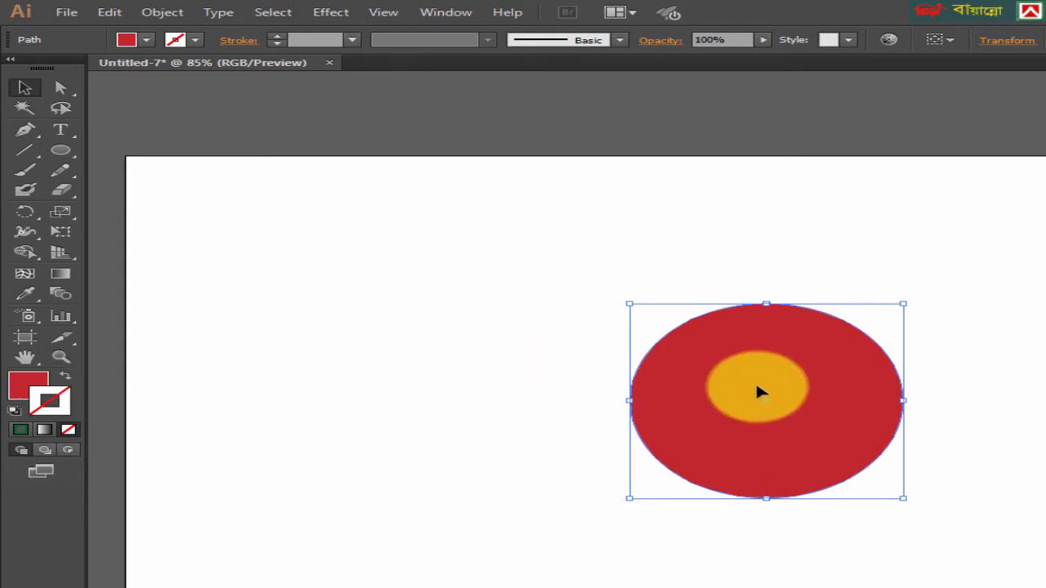
left_click(195, 40)
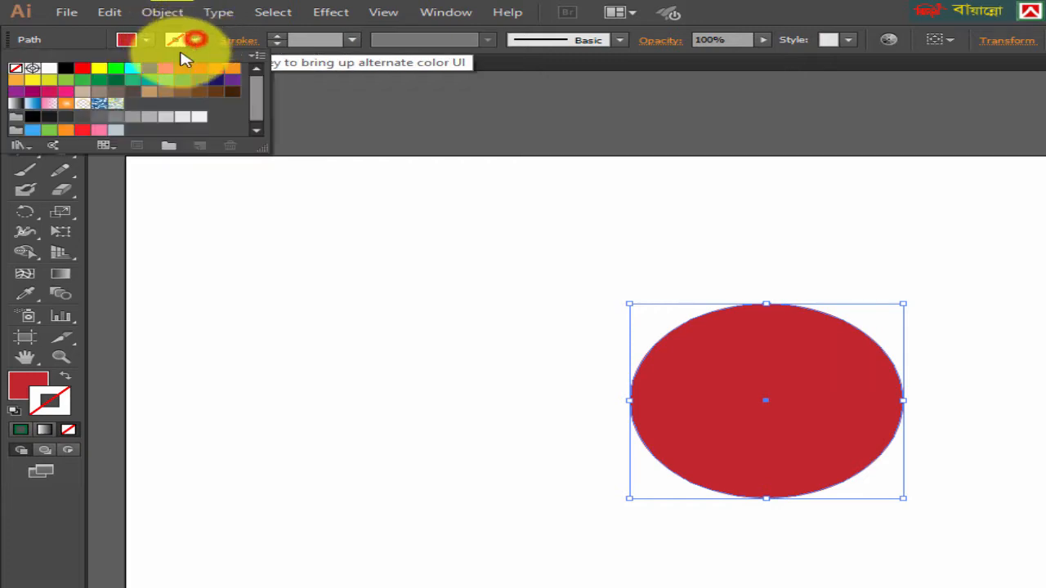
left_click(66, 81)
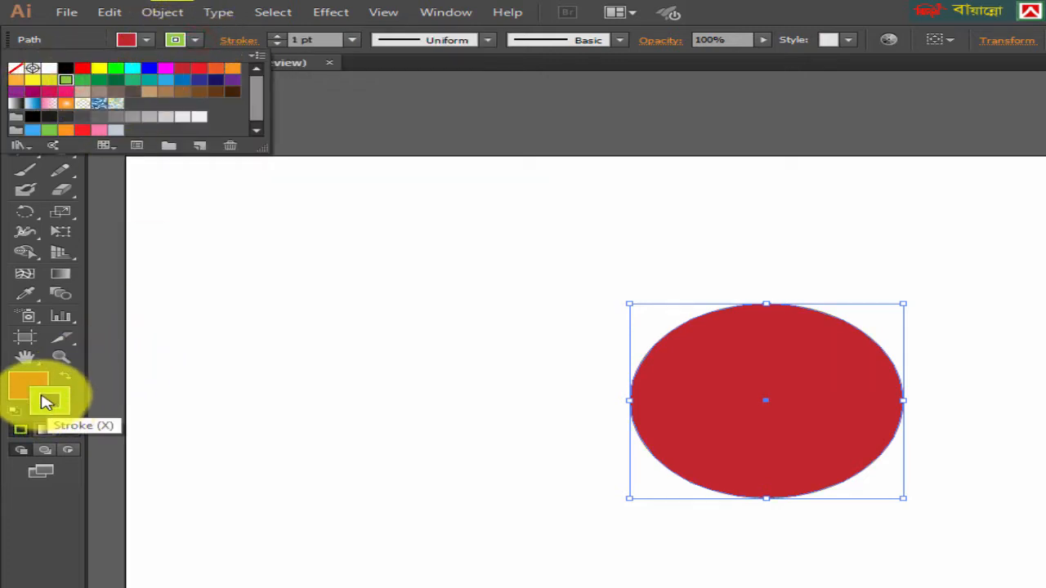
left_click(381, 373)
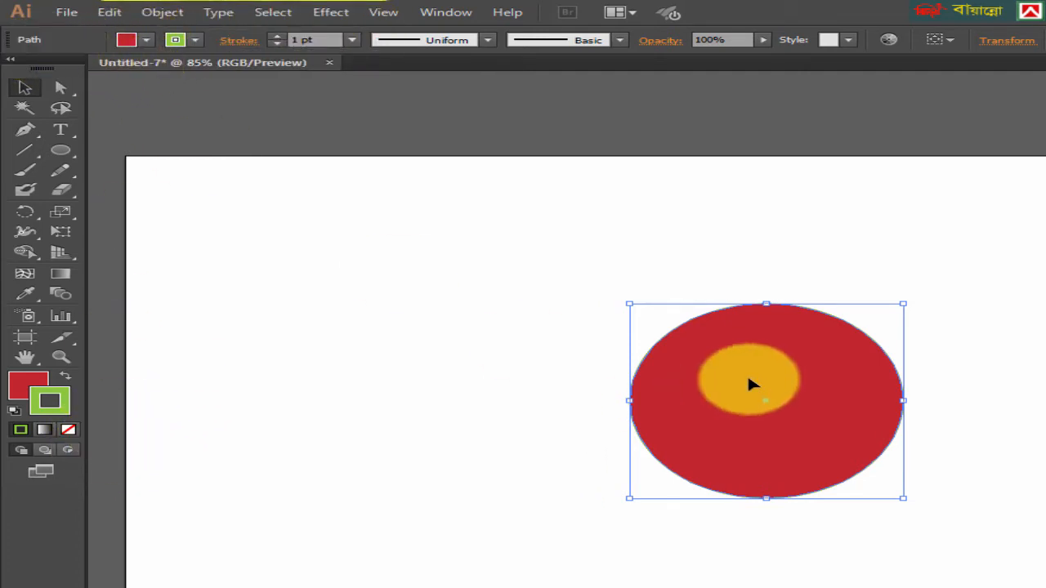
- Move the red ellipse toward the artboard's left edge and deselect it
left_click_drag(796, 397, 445, 367)
left_click(784, 317)
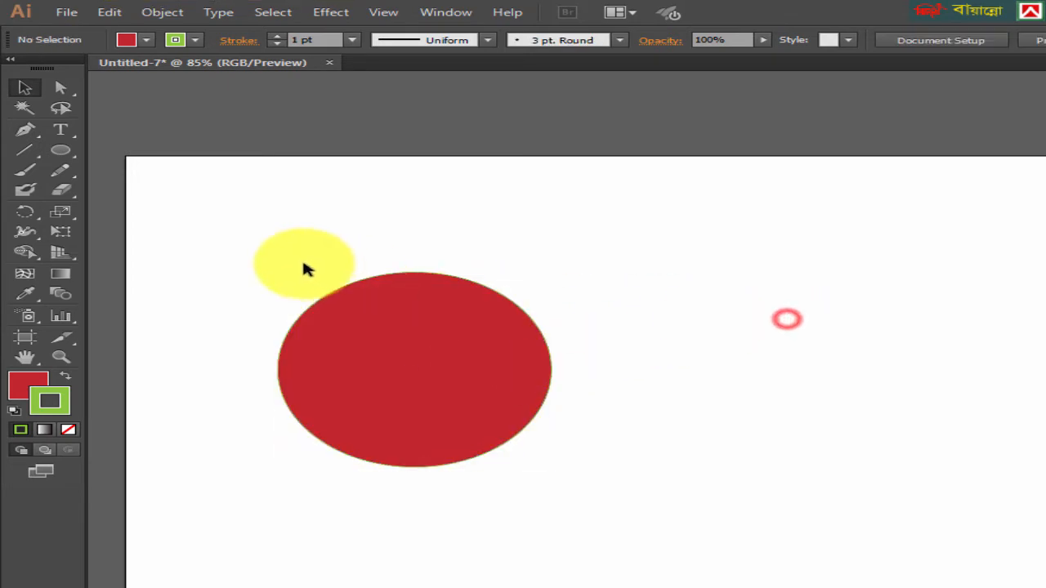
left_click(677, 234)
left_click_drag(981, 231, 933, 454)
left_click(743, 284)
left_click(834, 351)
left_click(644, 236)
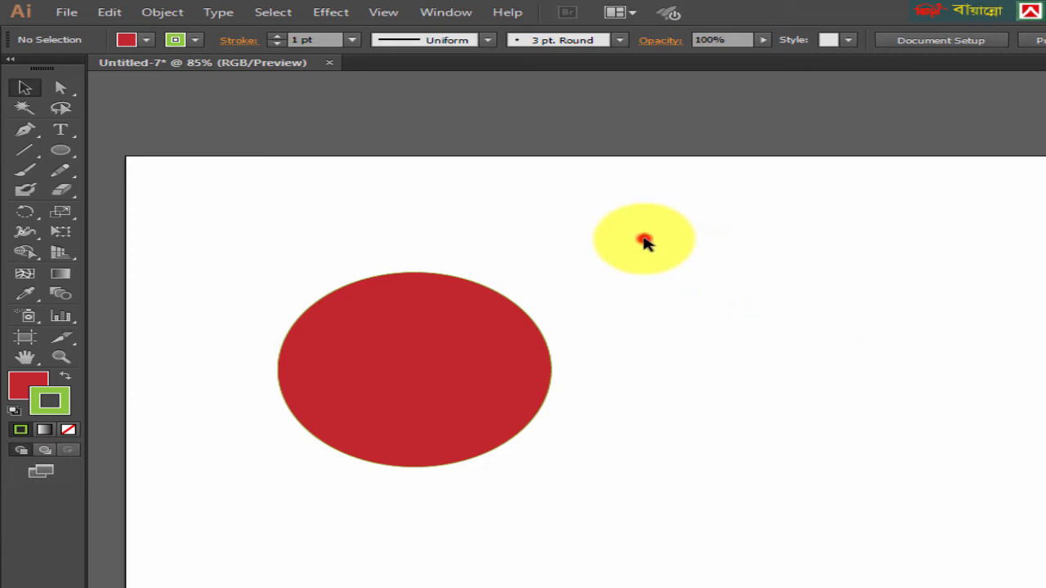
left_click(753, 364)
left_click(784, 528)
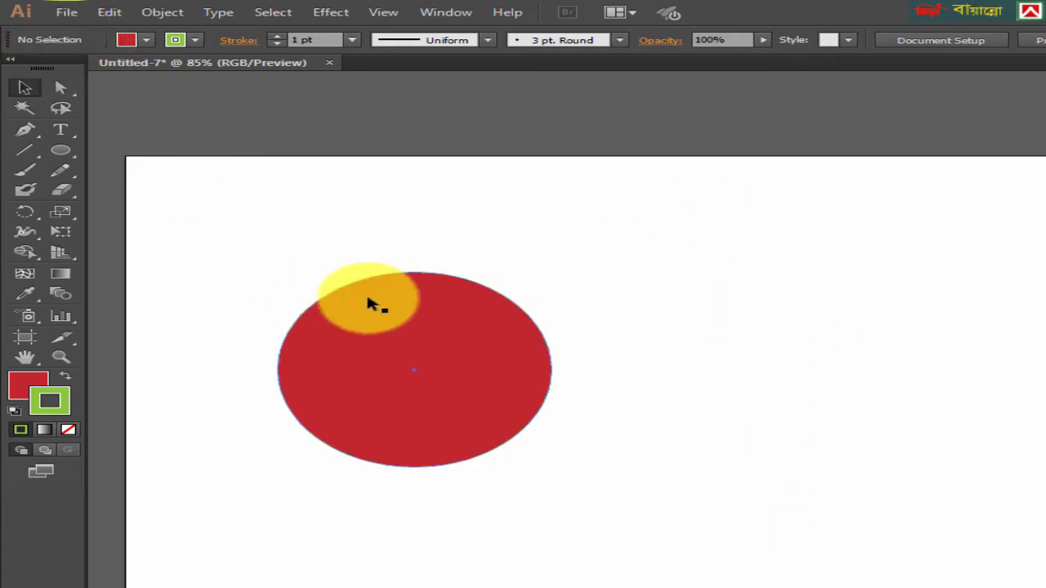
- Select the red ellipse, move it far to the right and bring it partway back across the artboard
left_click(444, 370)
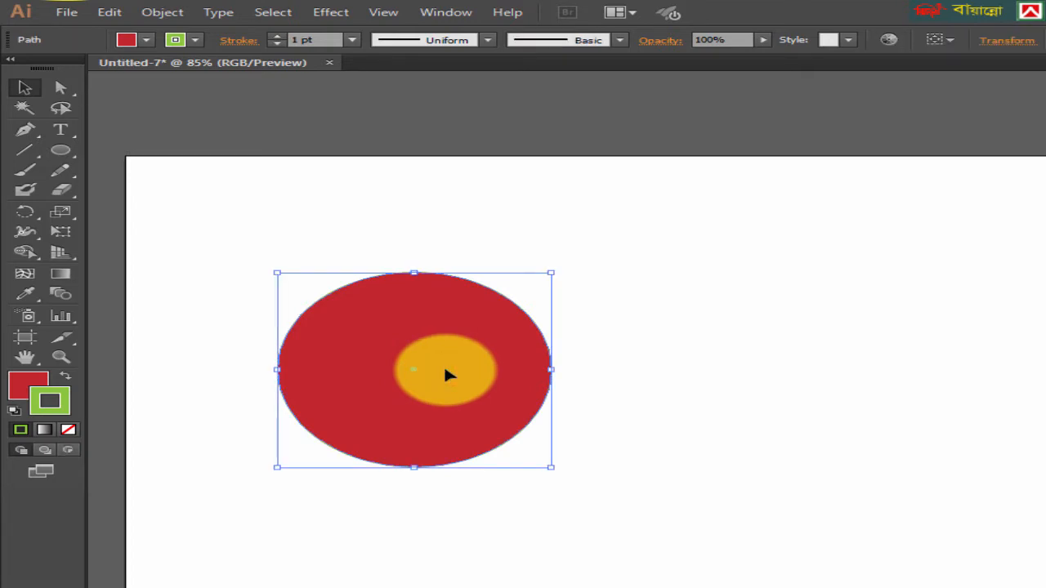
left_click_drag(362, 337, 880, 346)
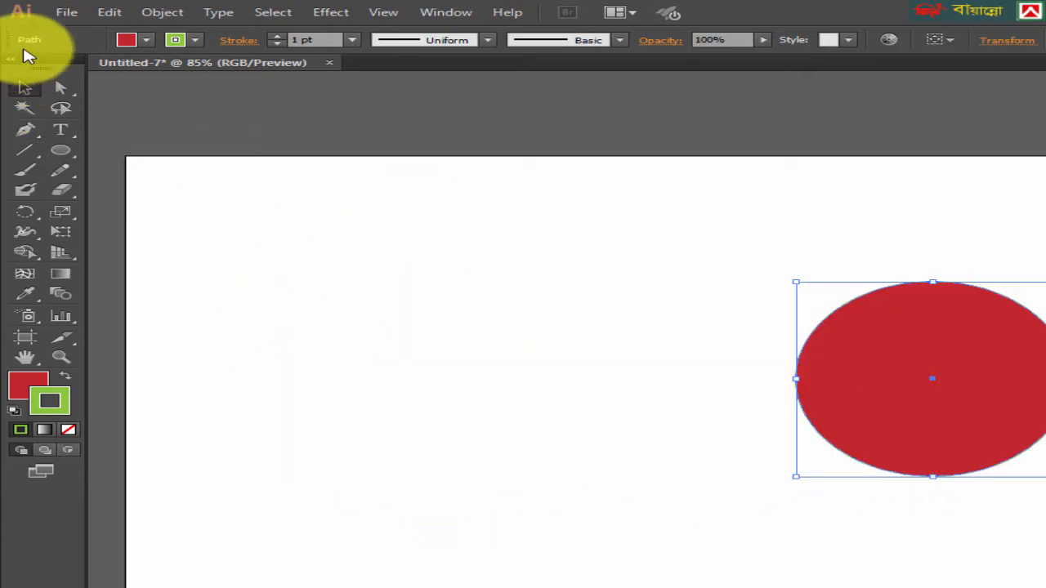
left_click_drag(894, 362, 570, 405)
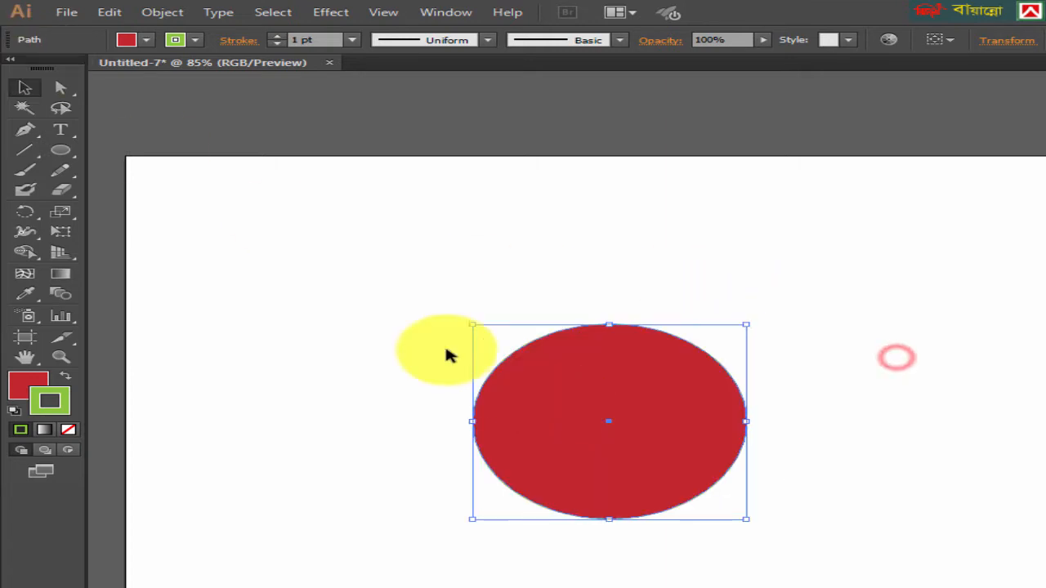
- Select the red ellipse with a marquee around it, deselect it, and practice reselecting it directly by its fill
left_click_drag(326, 277, 834, 518)
left_click(942, 365)
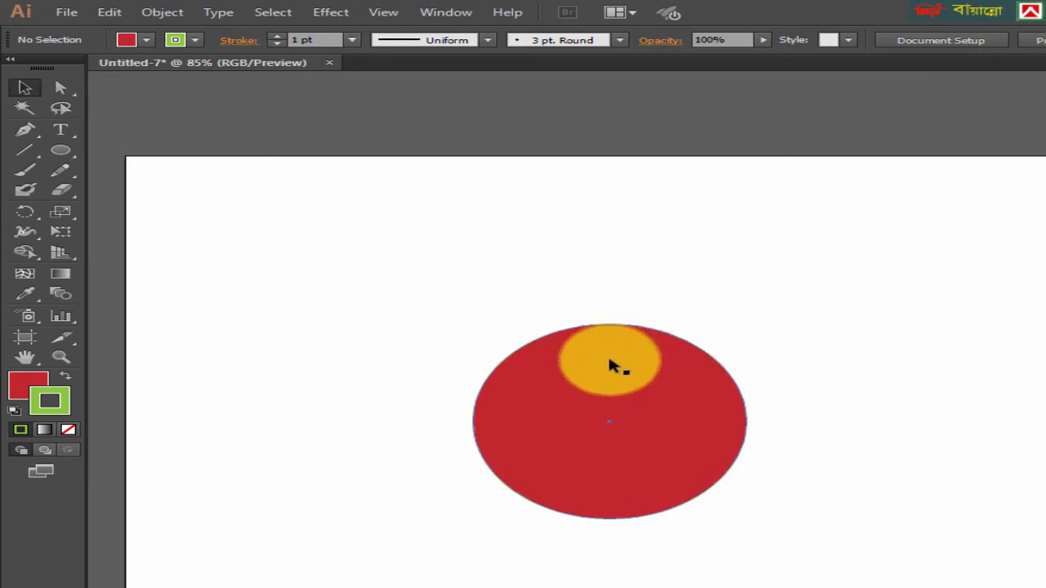
left_click(565, 386)
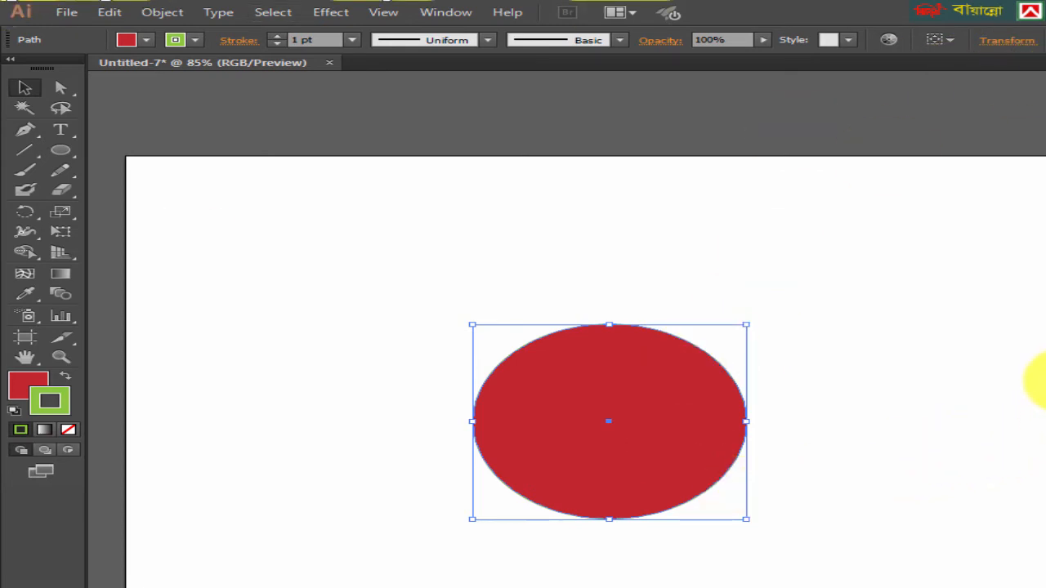
left_click(1039, 381)
left_click(860, 229)
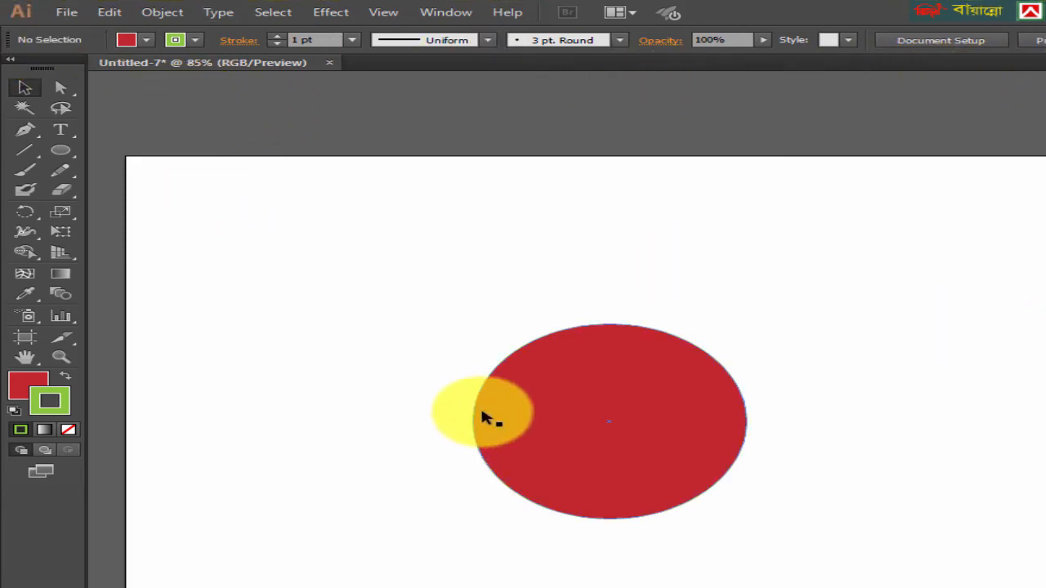
left_click(614, 447)
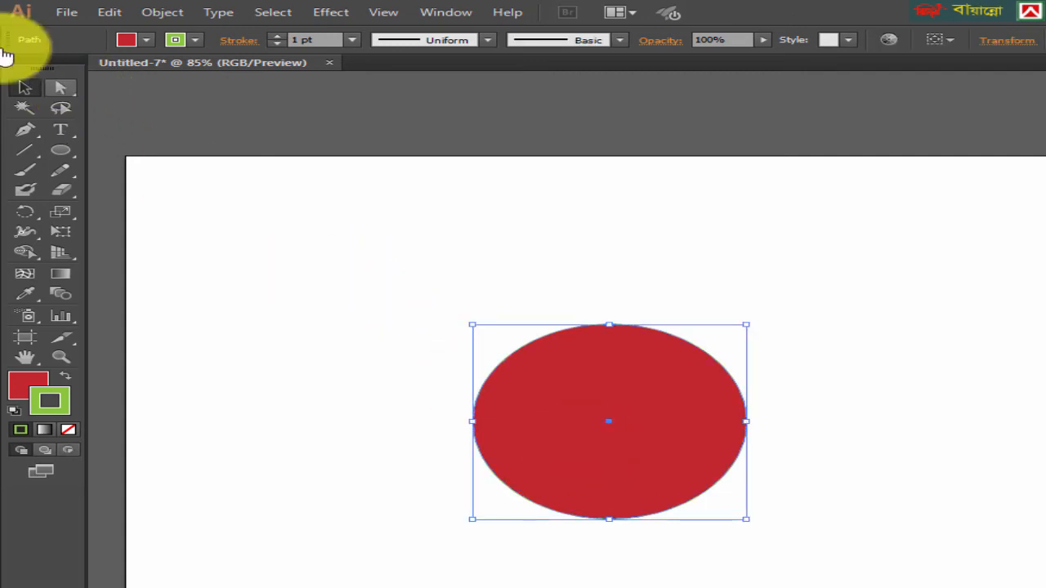